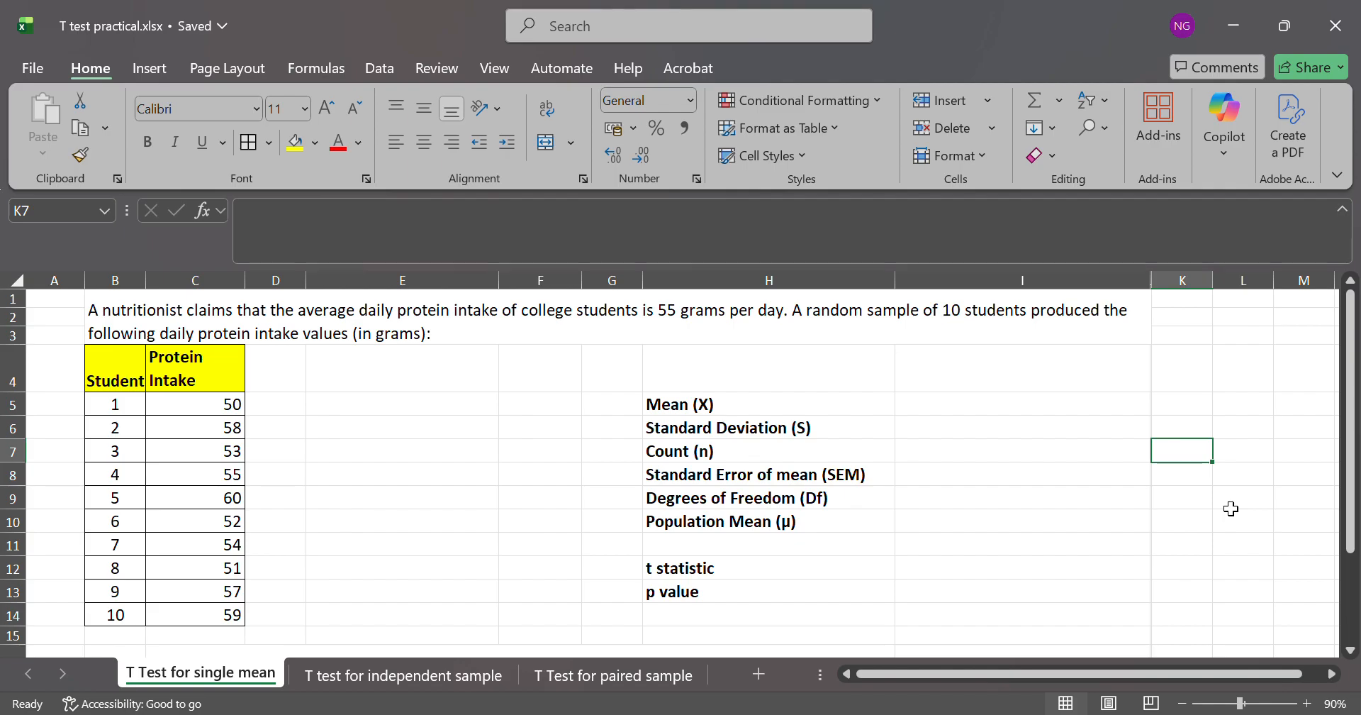
# - Fill the merged problem statement cell B1 with a light green background
pyautogui.click(98, 317)
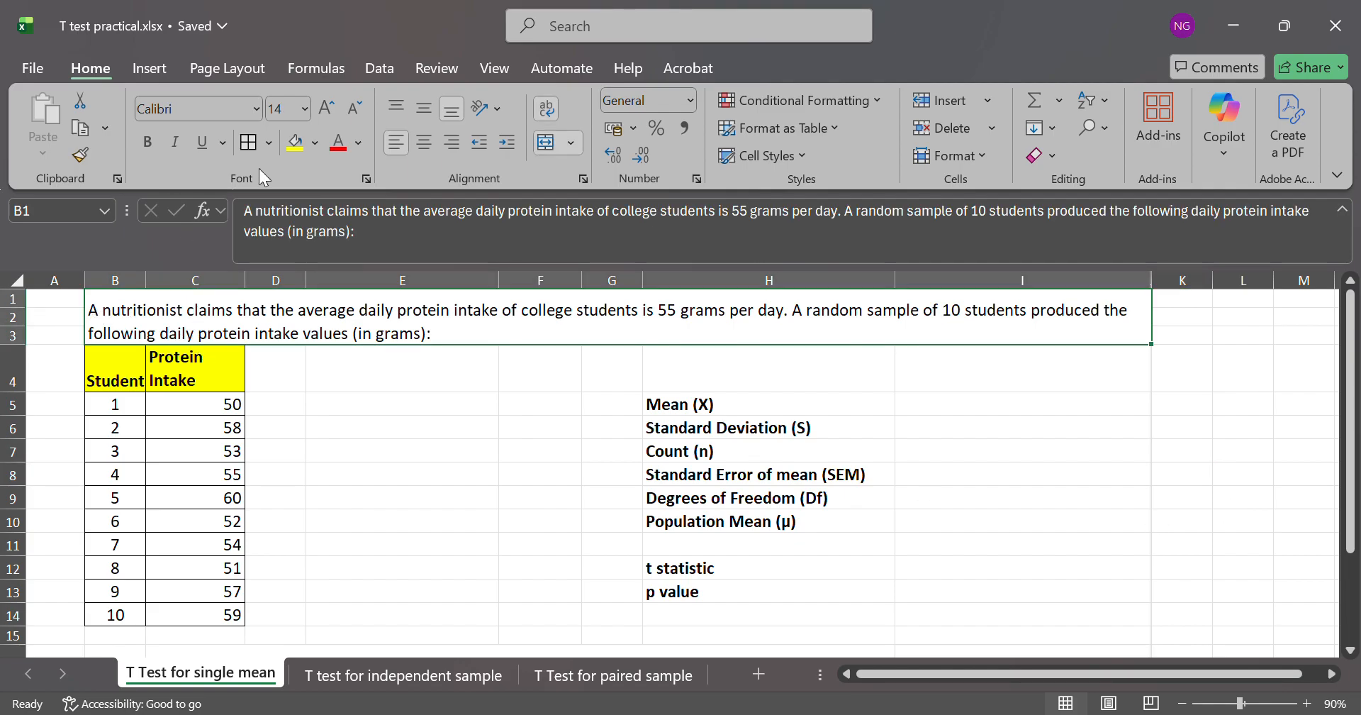
pyautogui.click(319, 143)
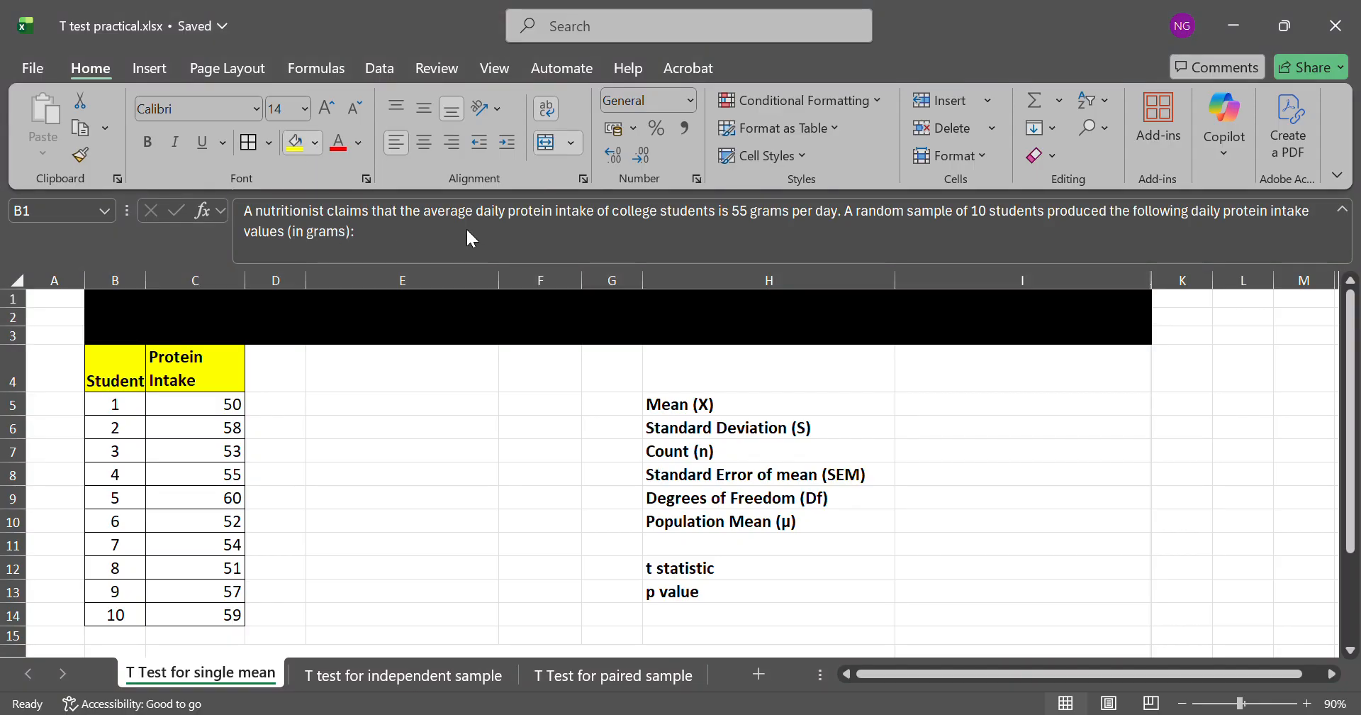
pyautogui.click(564, 242)
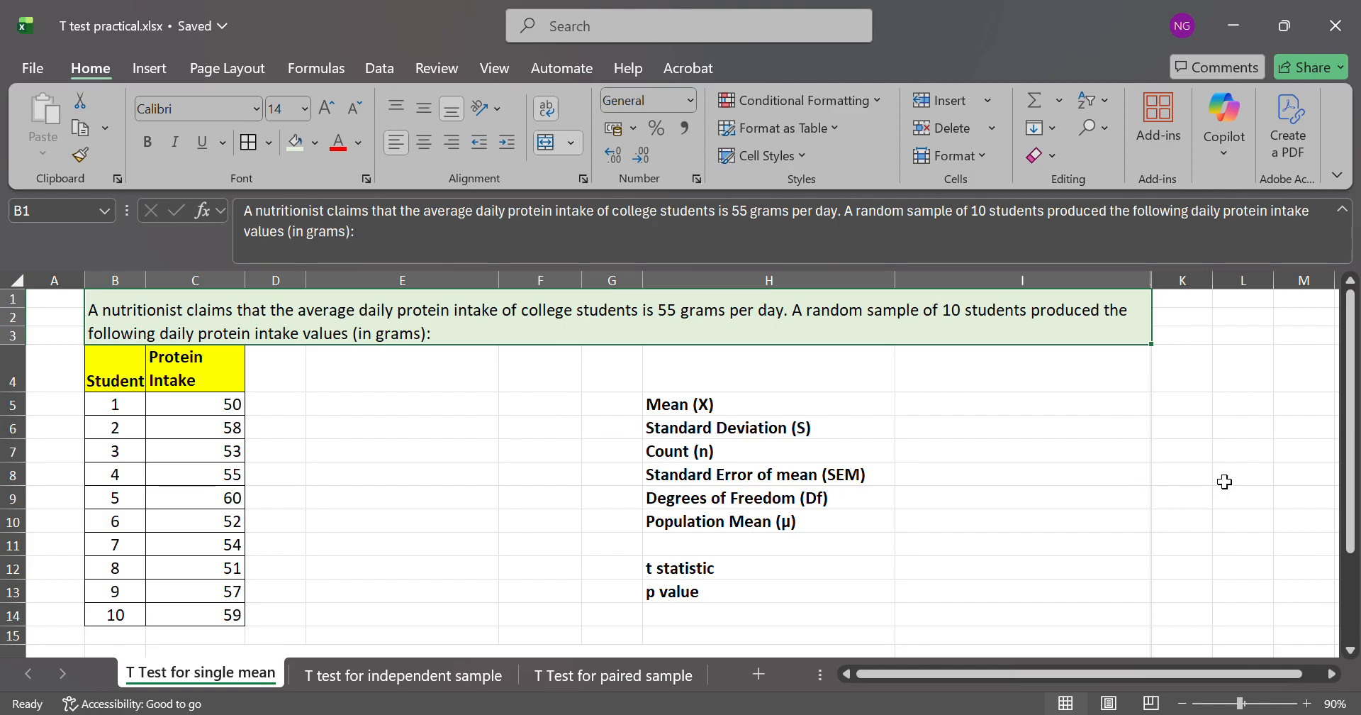
# - Review the null and alternative hypothesis statements in rows 16 and 17
pyautogui.moveTo(1353, 470); pyautogui.dragTo(1353, 514)
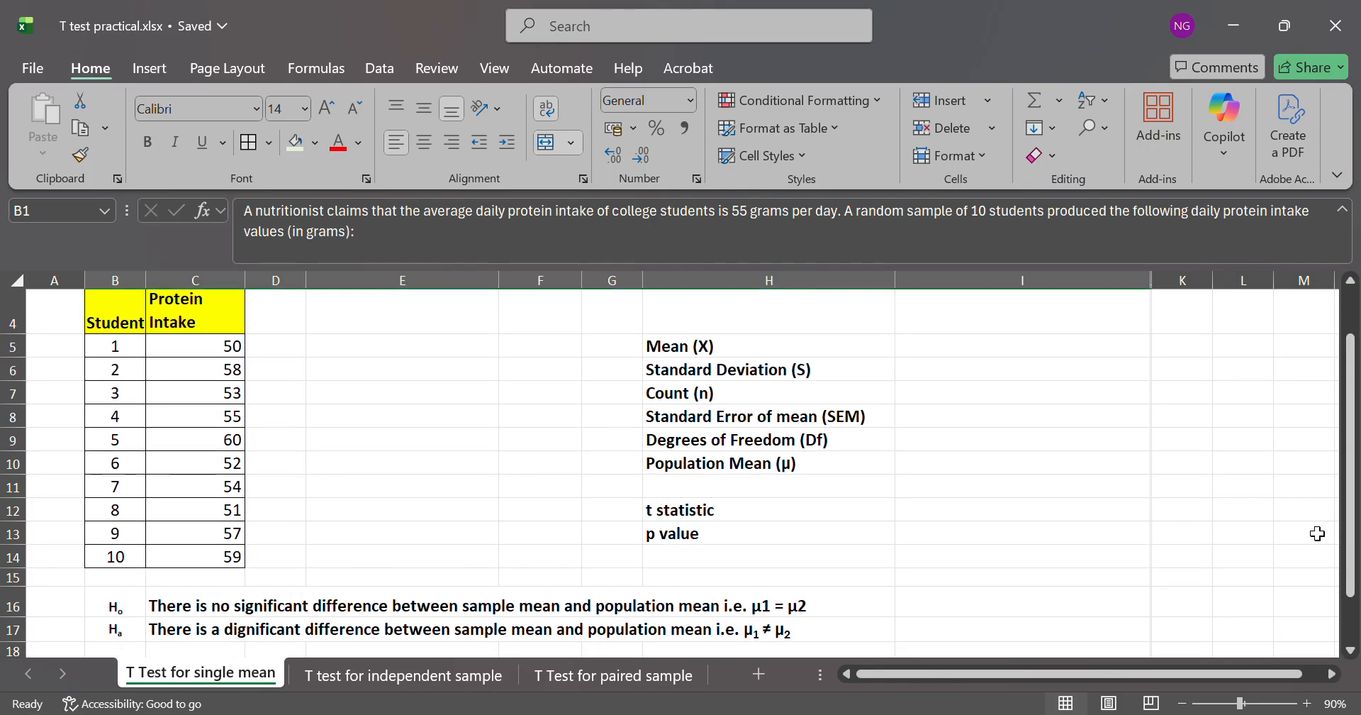
pyautogui.click(114, 610)
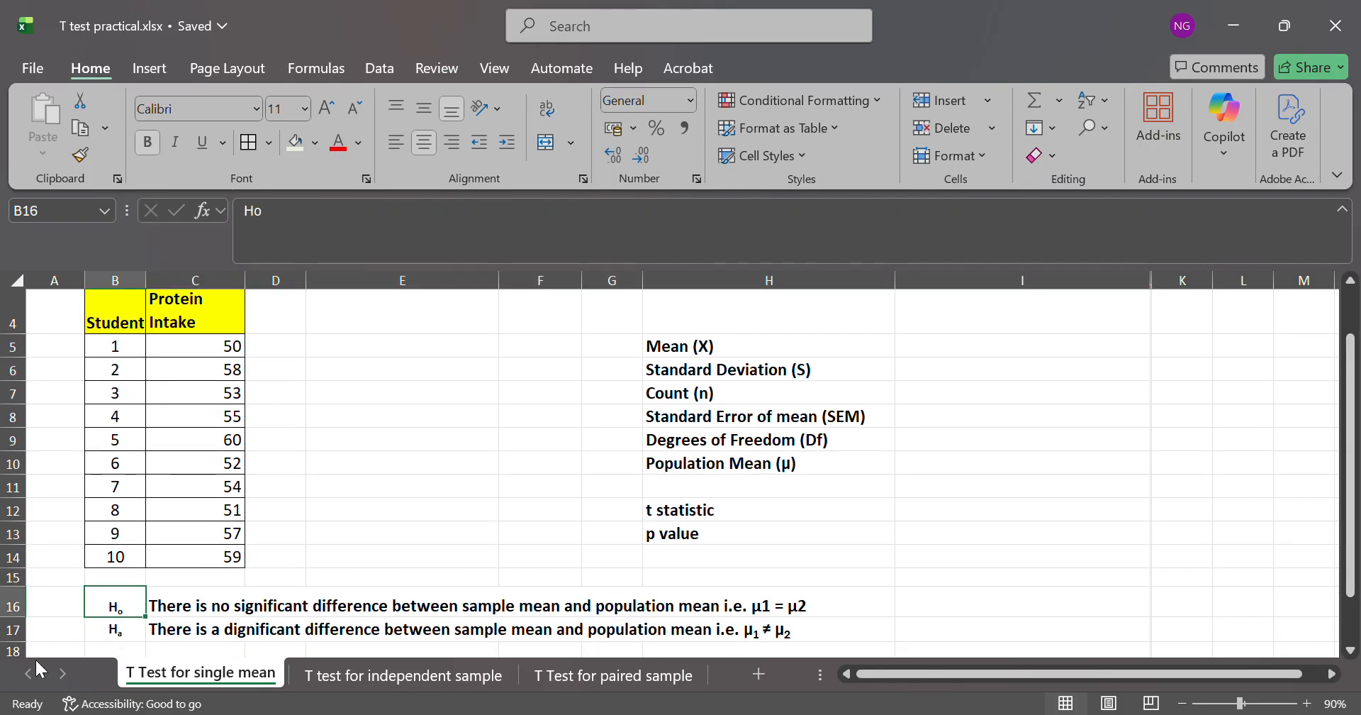
pyautogui.click(175, 609)
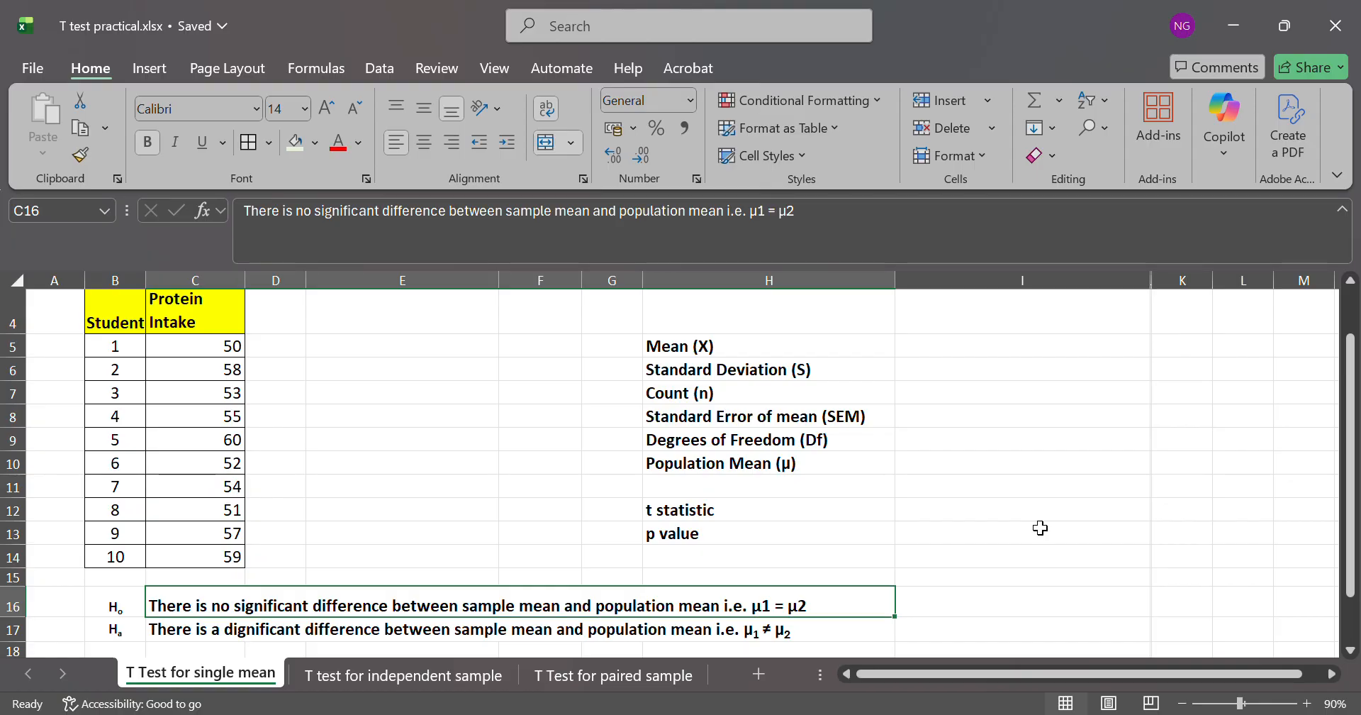
pyautogui.click(209, 634)
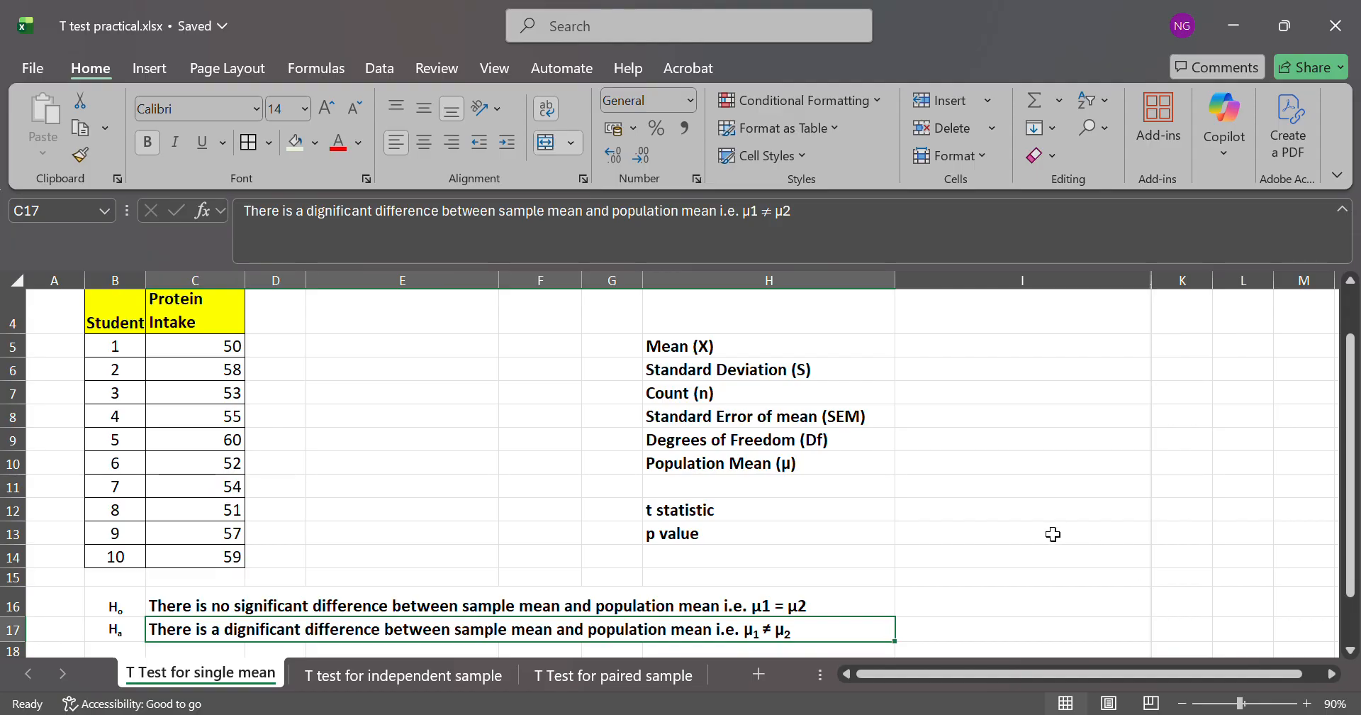
pyautogui.scroll(1, 1053, 534)
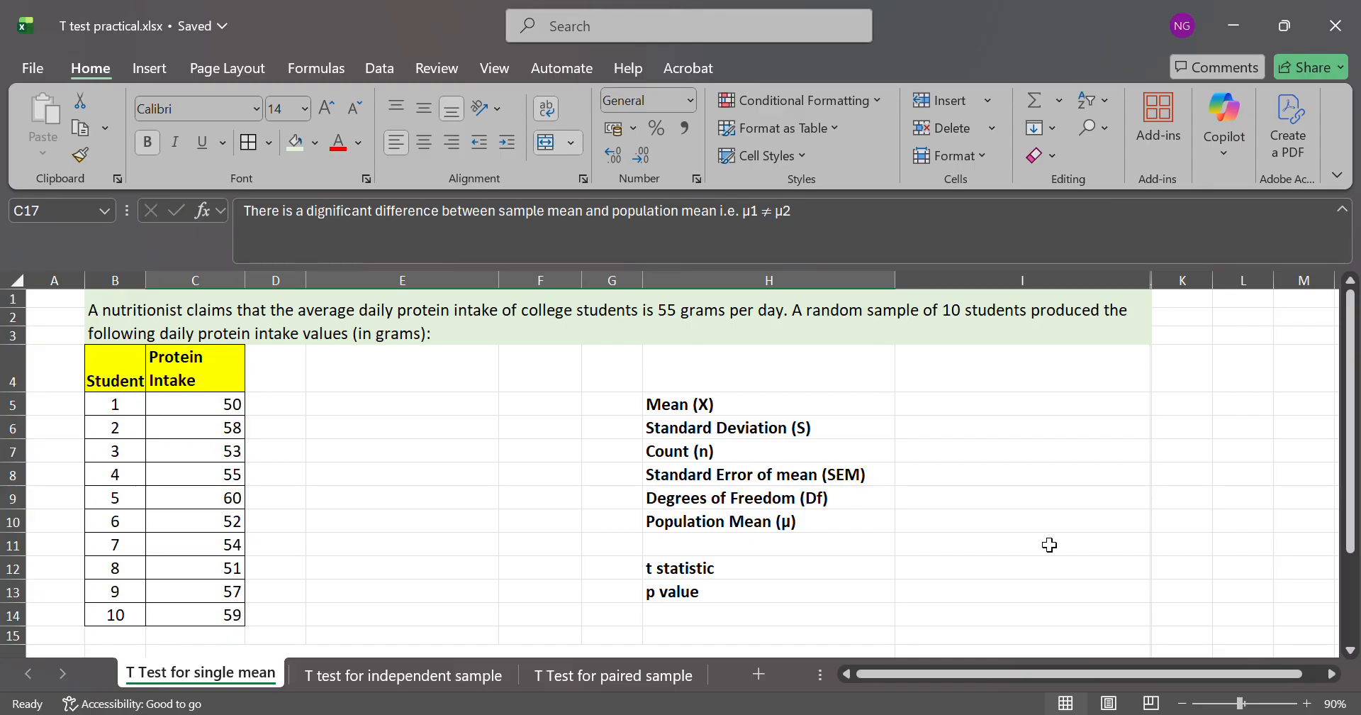
# - Calculate the mean protein intake in cell I5 with the formula =AVERAGE(C5:C14)
pyautogui.click(933, 409)
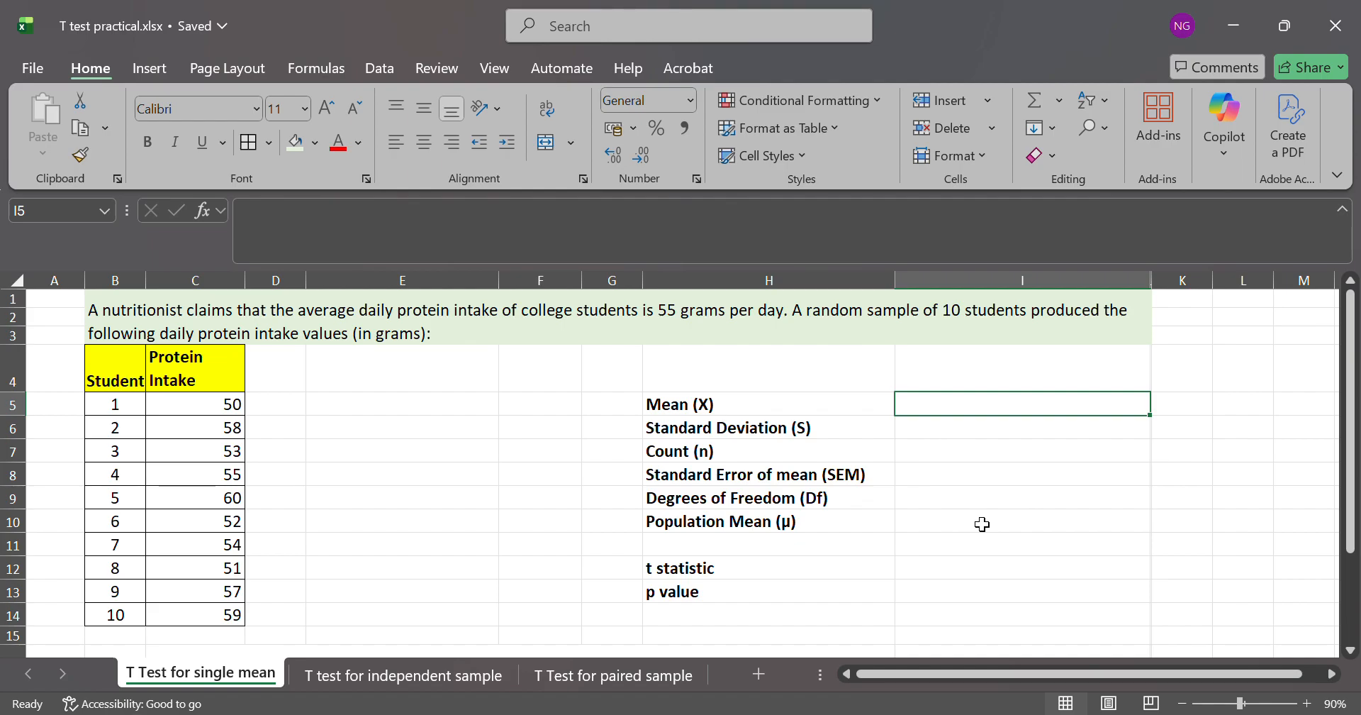
pyautogui.write('=average')
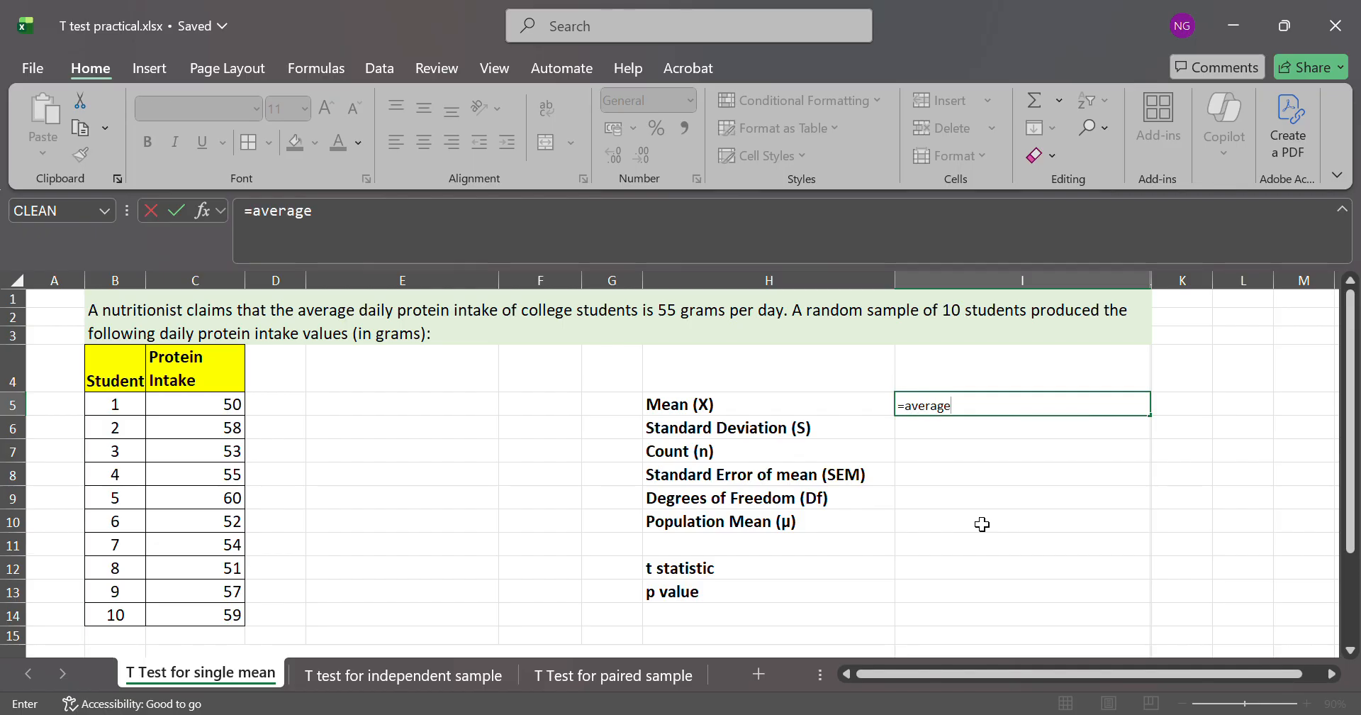
pyautogui.press('BackSpace')
pyautogui.press('BackSpace')
pyautogui.press('BackSpace')
pyautogui.press('BackSpace')
pyautogui.press('BackSpace')
pyautogui.press('BackSpace')
pyautogui.press('BackSpace')
pyautogui.write('AVERAGE')
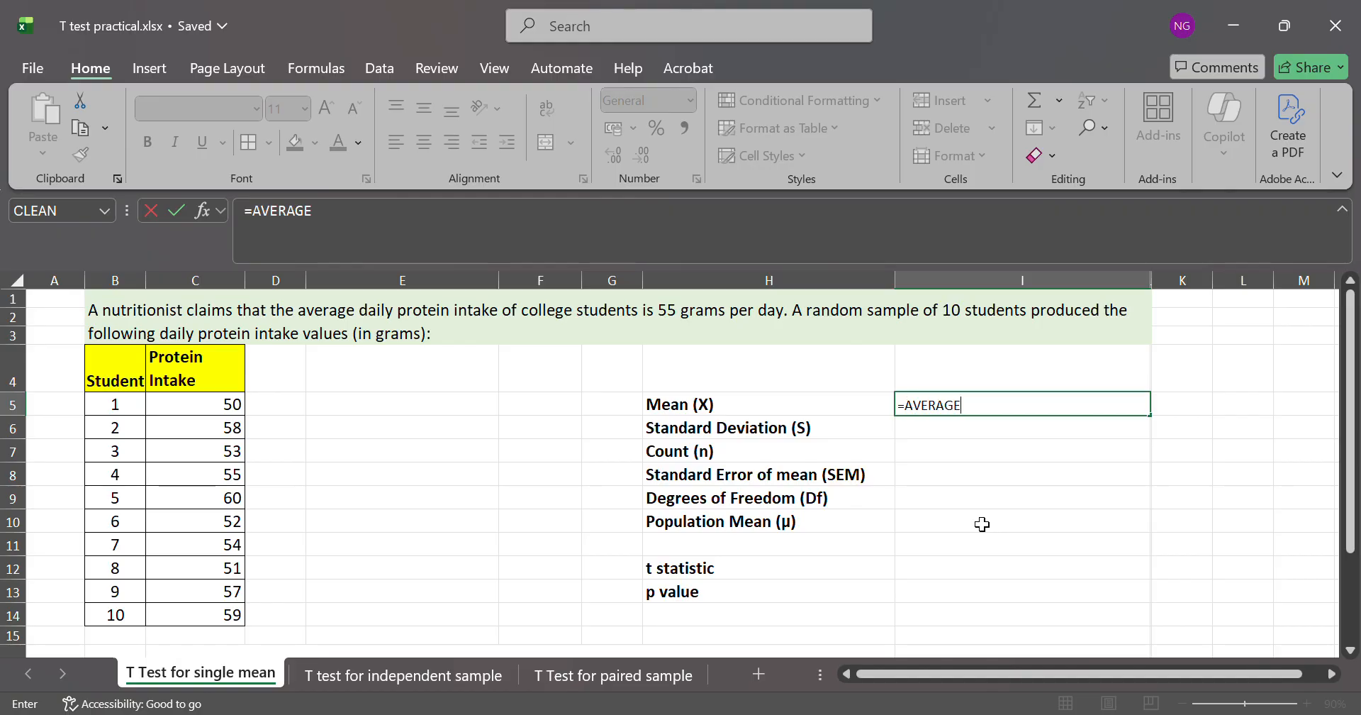
pyautogui.write('(')
pyautogui.click(226, 406)
pyautogui.moveTo(222, 423); pyautogui.dragTo(196, 628)
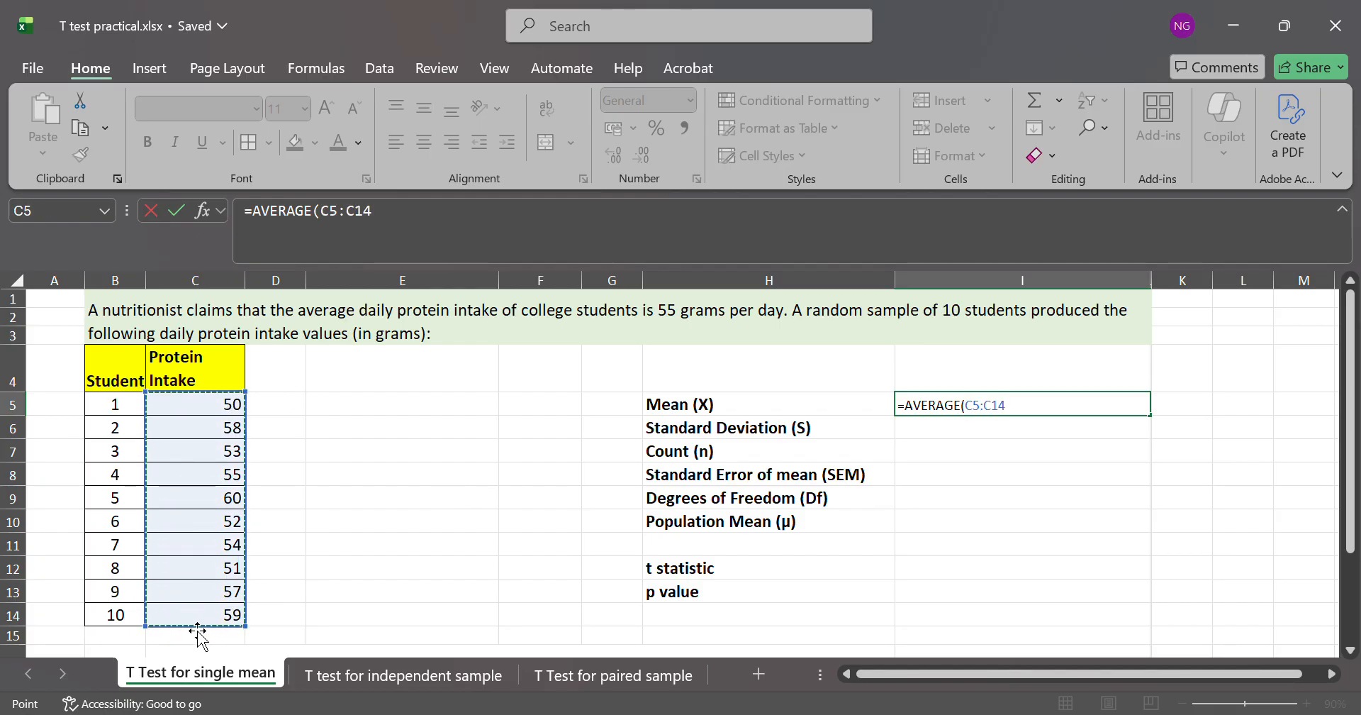
pyautogui.write(')')
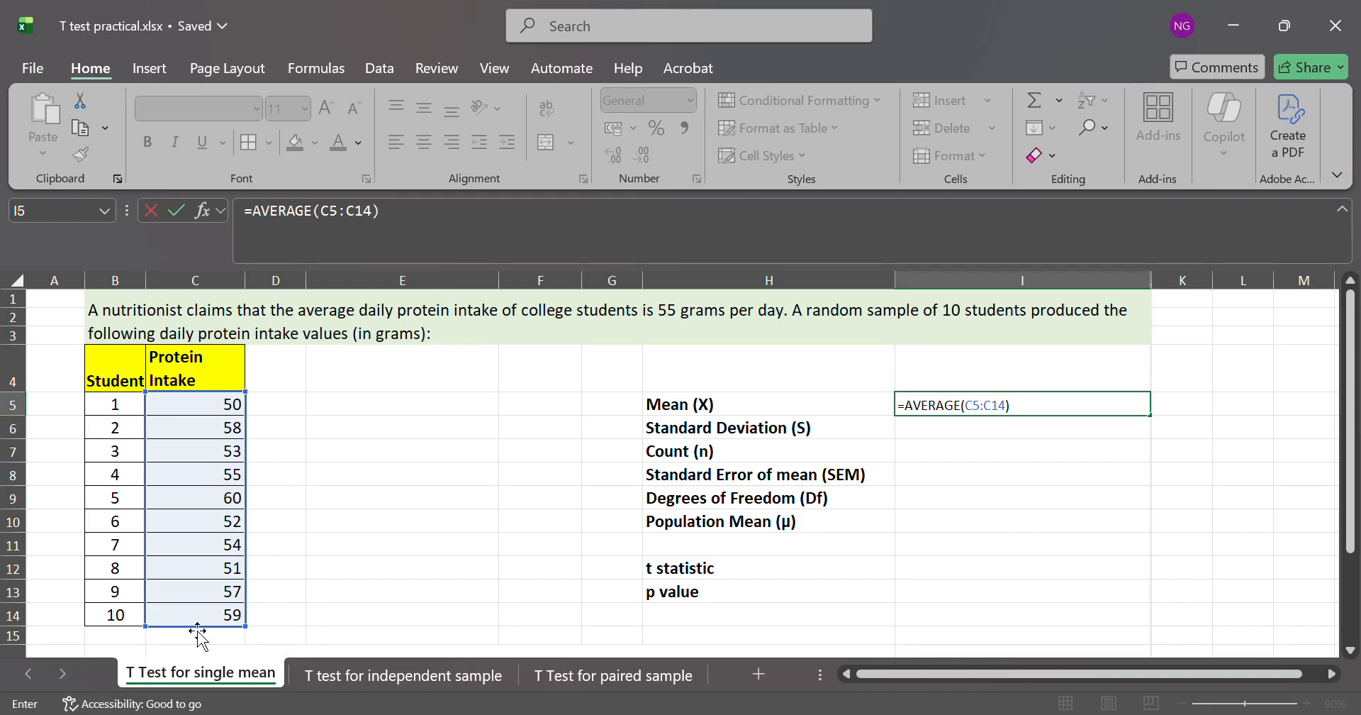
pyautogui.press('Return')
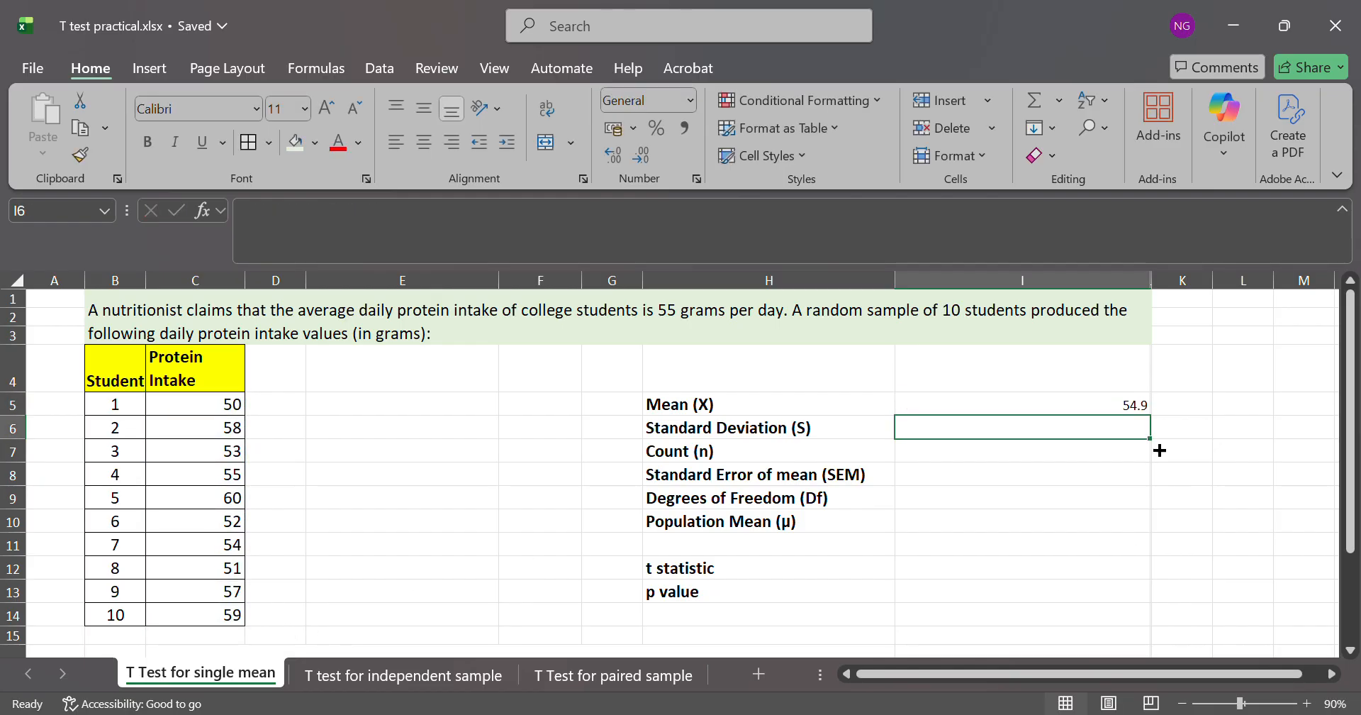
pyautogui.click(1122, 402)
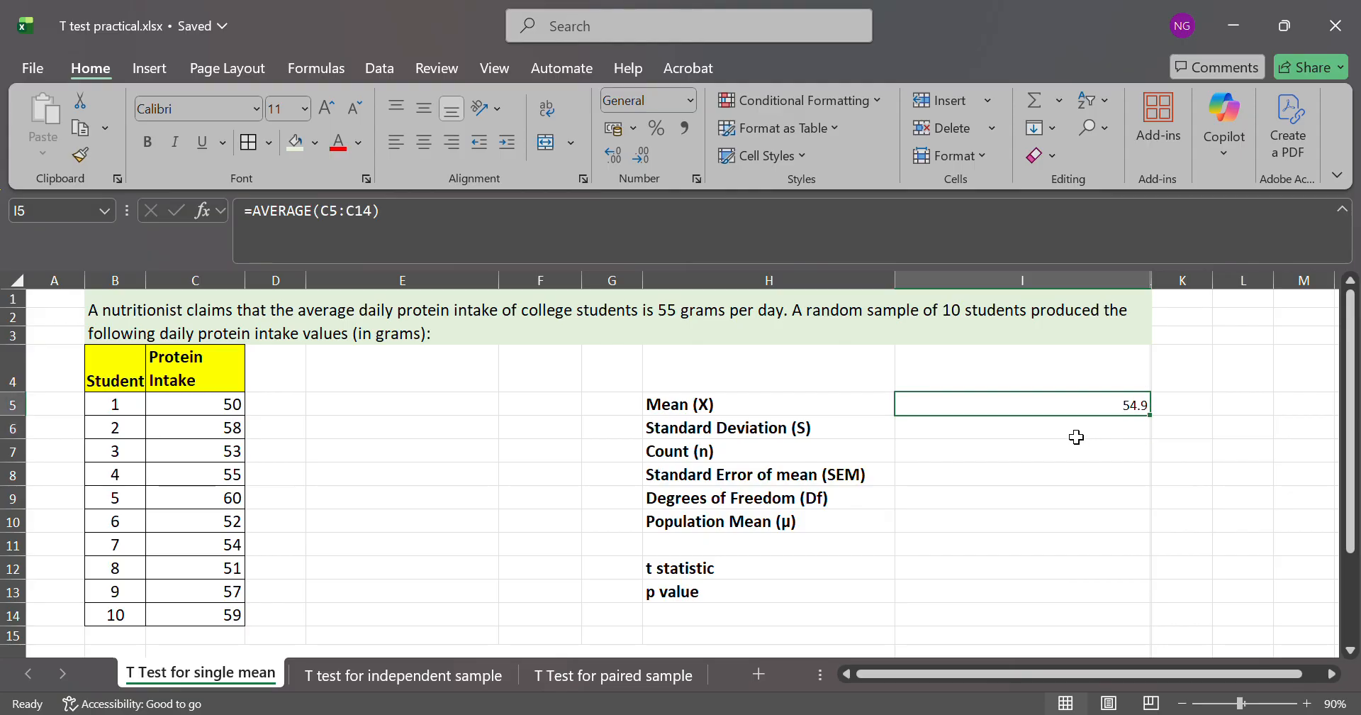
# - Calculate the standard deviation of protein intake in cell I6 with the formula =STDEV(C5:C14)
pyautogui.click(1076, 440)
pyautogui.write('=')
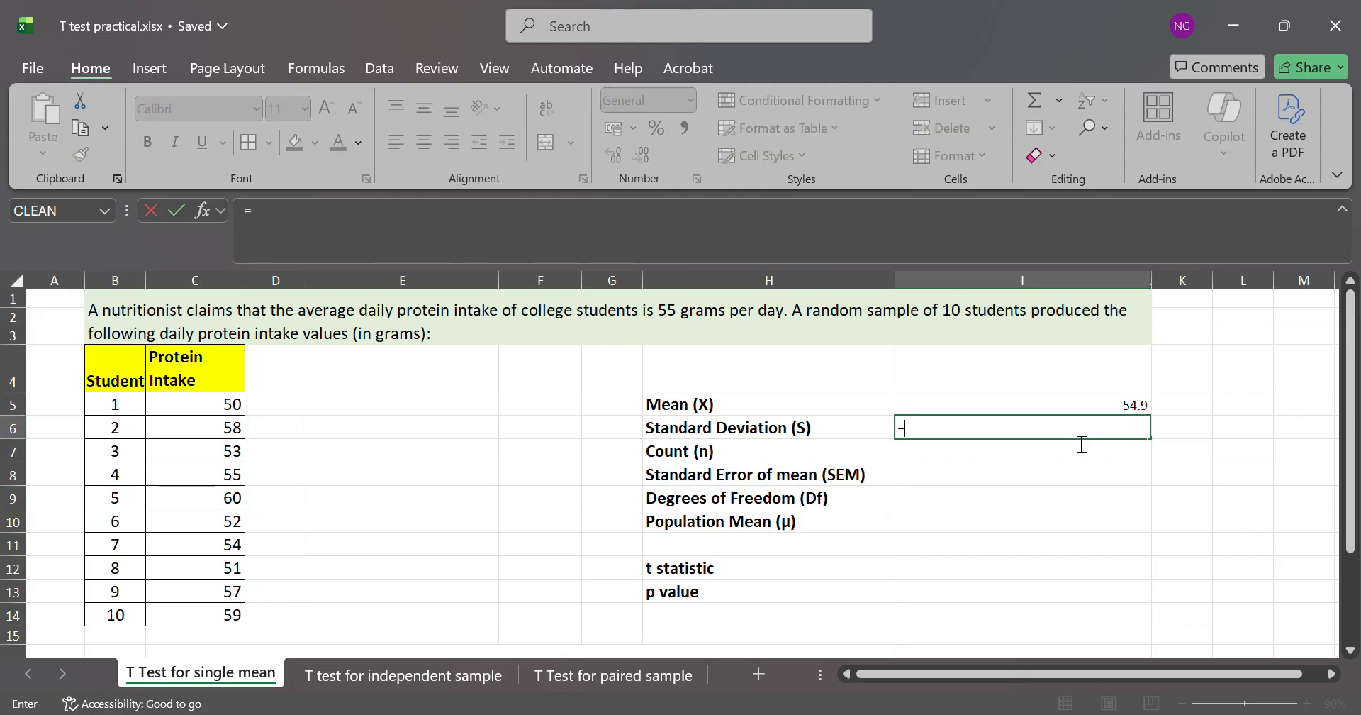
pyautogui.write('STDEV(')
pyautogui.click(236, 410)
pyautogui.moveTo(236, 410); pyautogui.dragTo(207, 617)
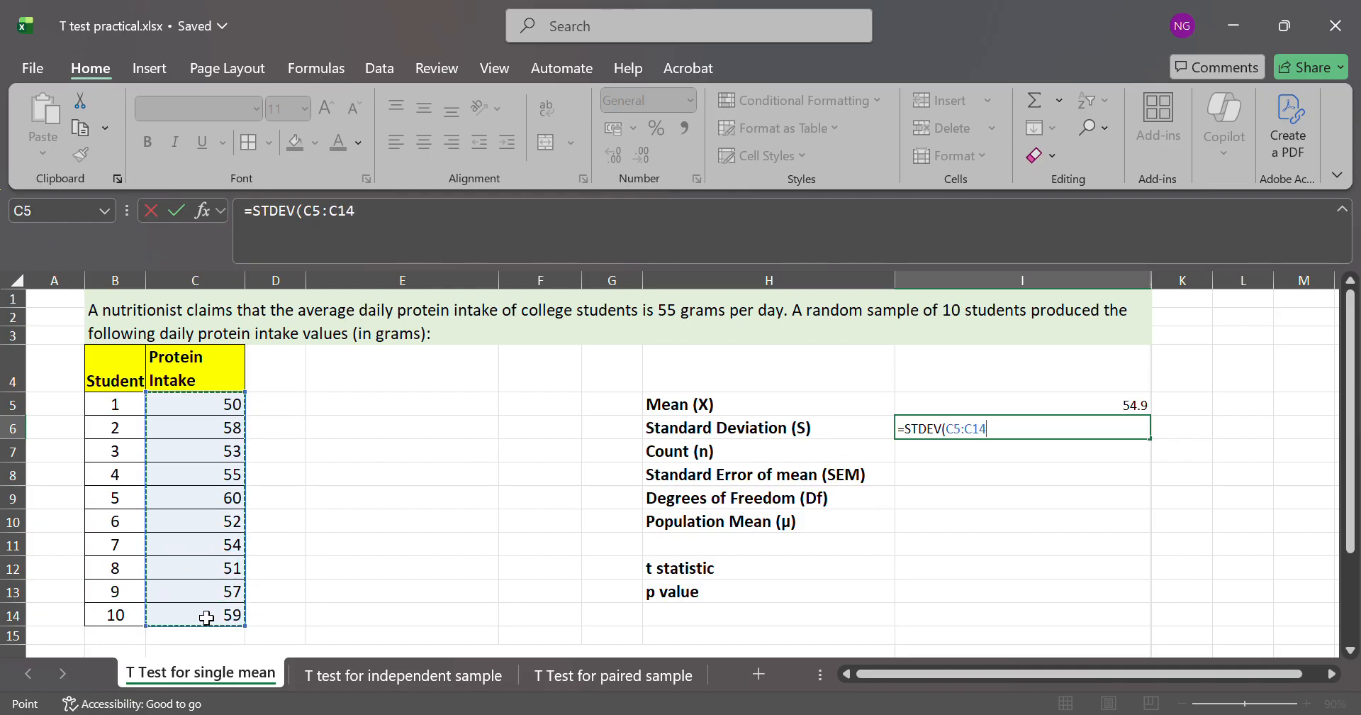
pyautogui.press('Return')
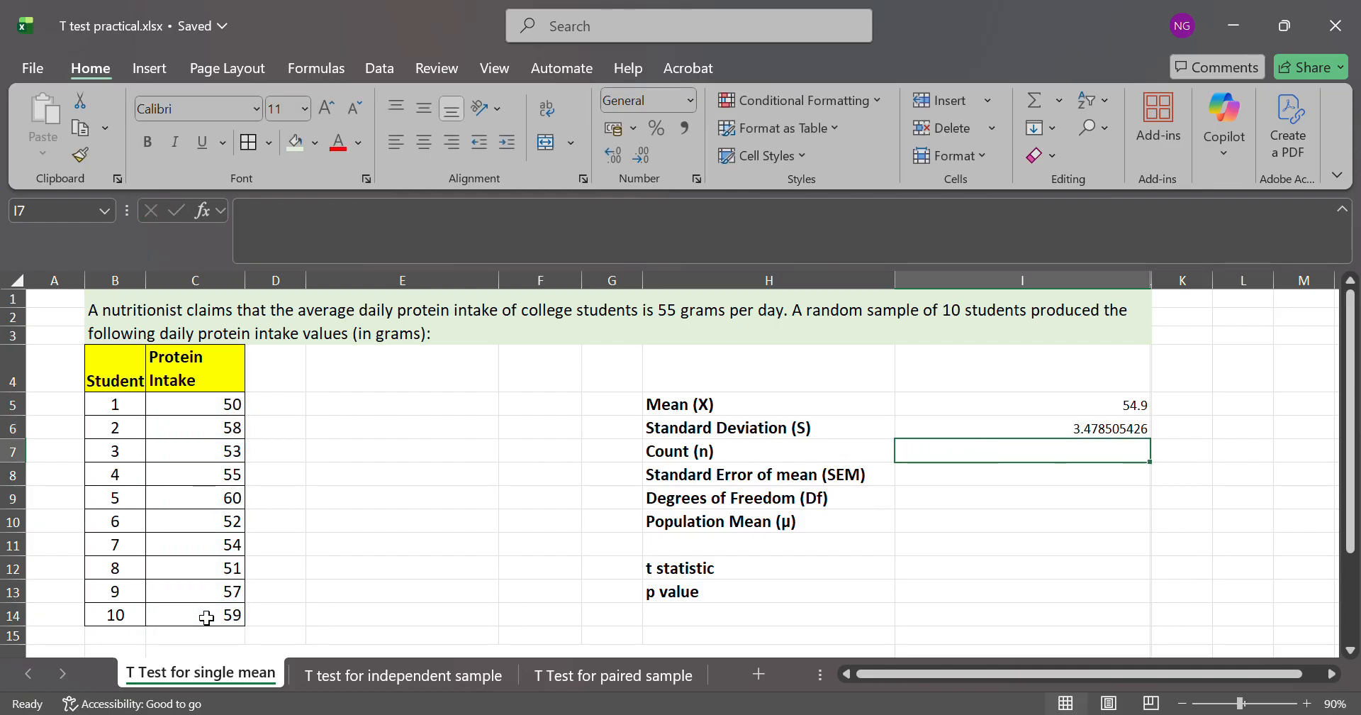
# - Reduce the displayed decimals of the standard deviation in cell I6 to two places
pyautogui.click(1065, 437)
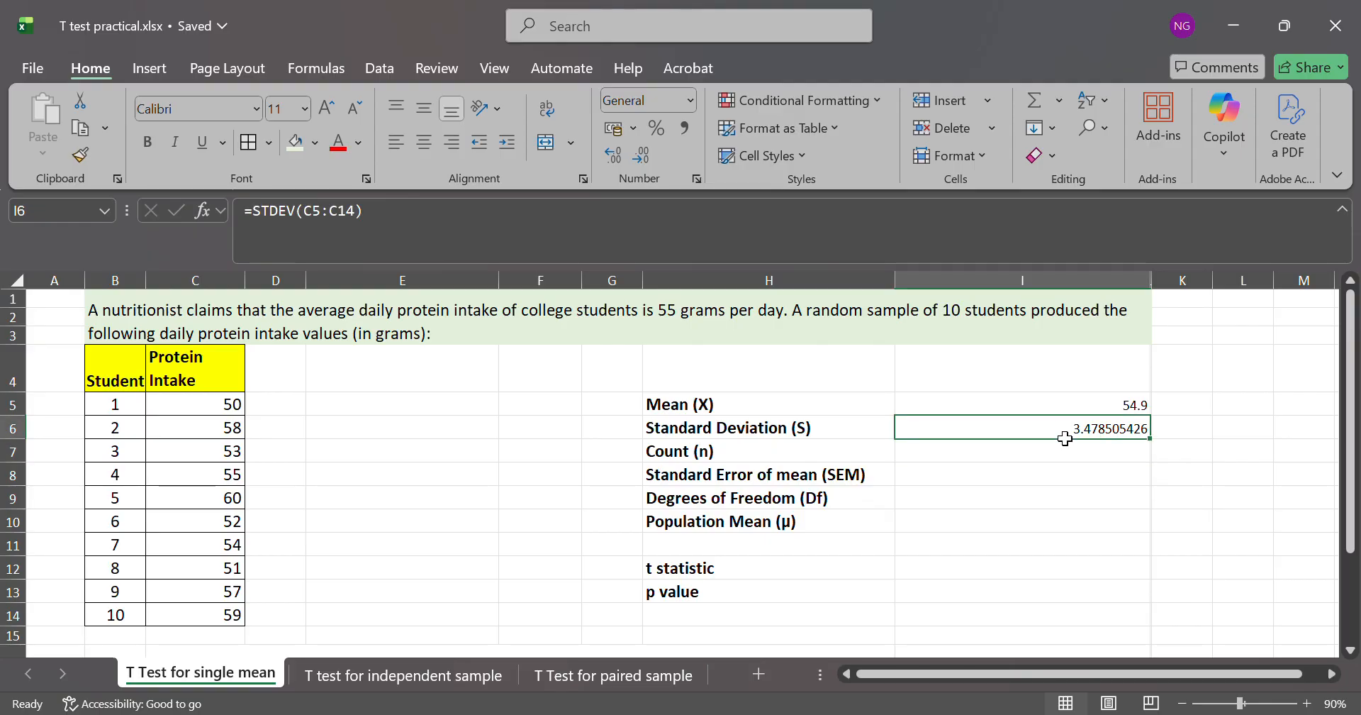
pyautogui.click(642, 157)
pyautogui.click(643, 157)
pyautogui.click(642, 157)
pyautogui.click(642, 157)
pyautogui.click(643, 158)
pyautogui.click(642, 158)
pyautogui.click(641, 158)
pyautogui.click(953, 453)
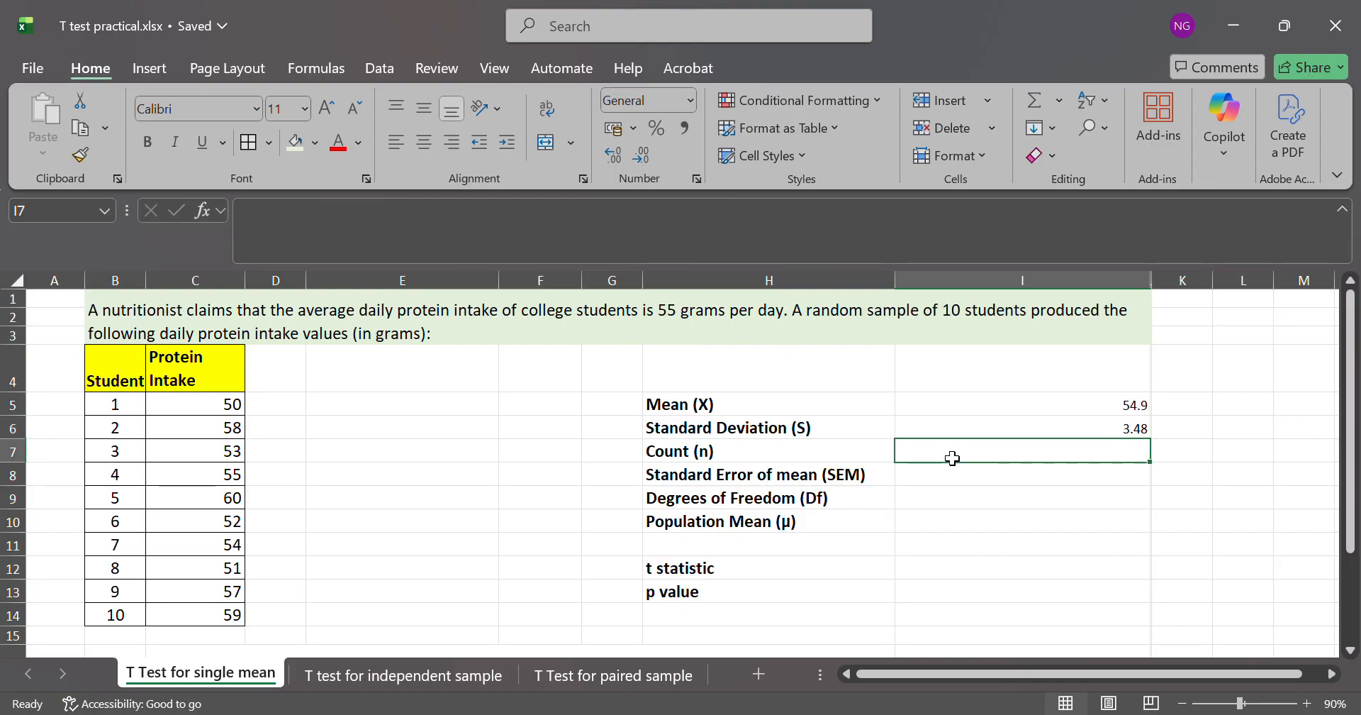
pyautogui.moveTo(129, 405); pyautogui.dragTo(156, 619)
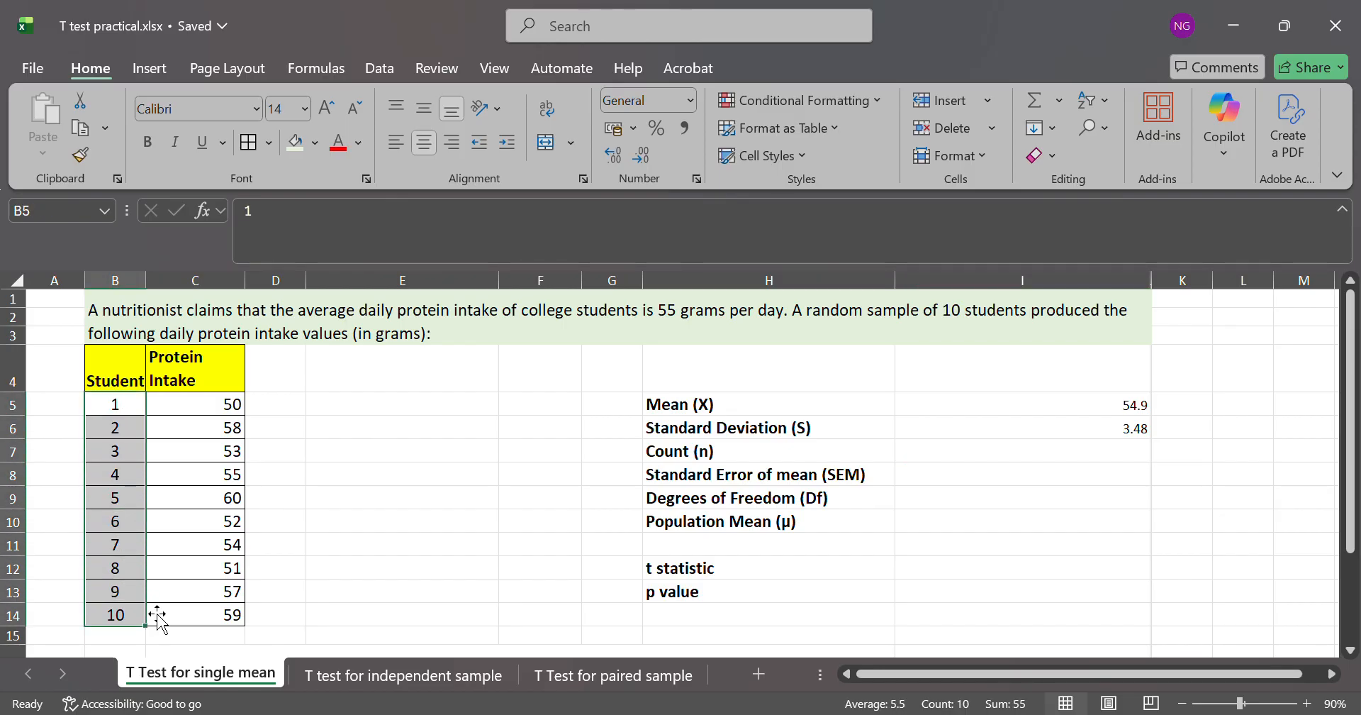
pyautogui.click(1127, 458)
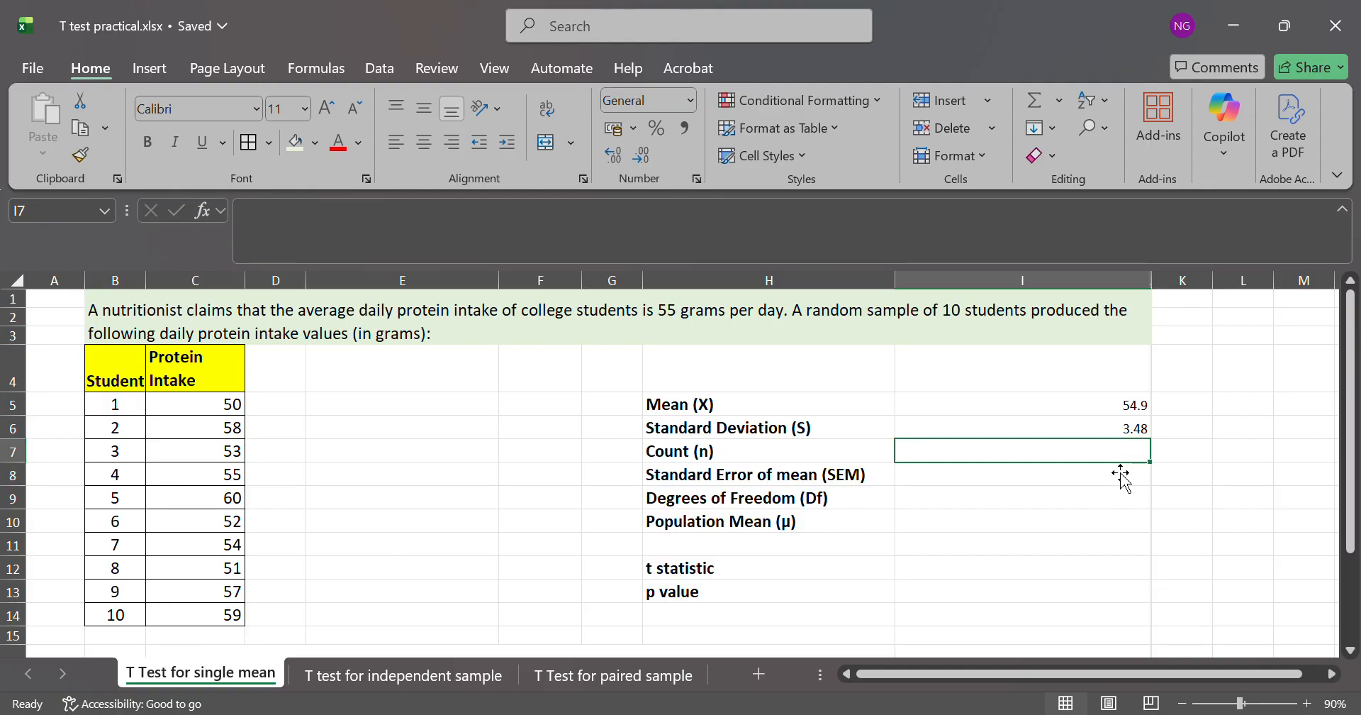
pyautogui.write('=COUNT')
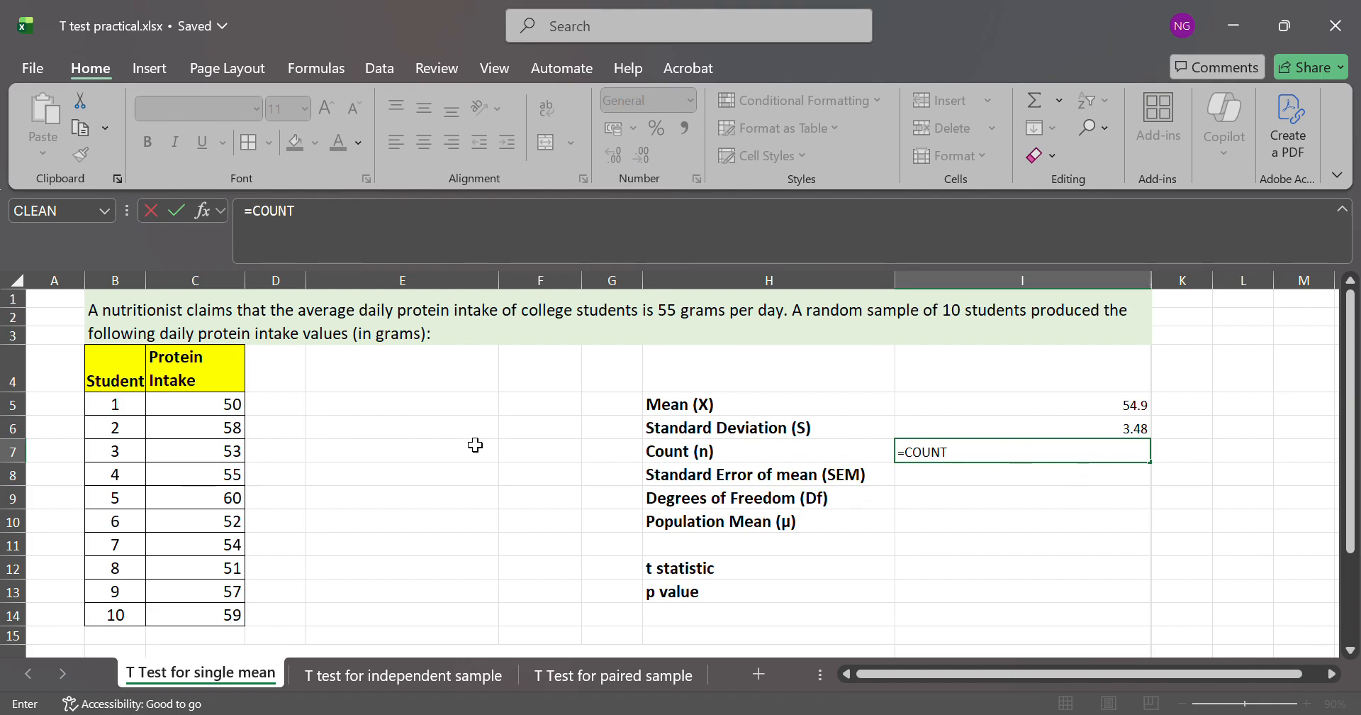
pyautogui.moveTo(234, 402); pyautogui.dragTo(216, 618)
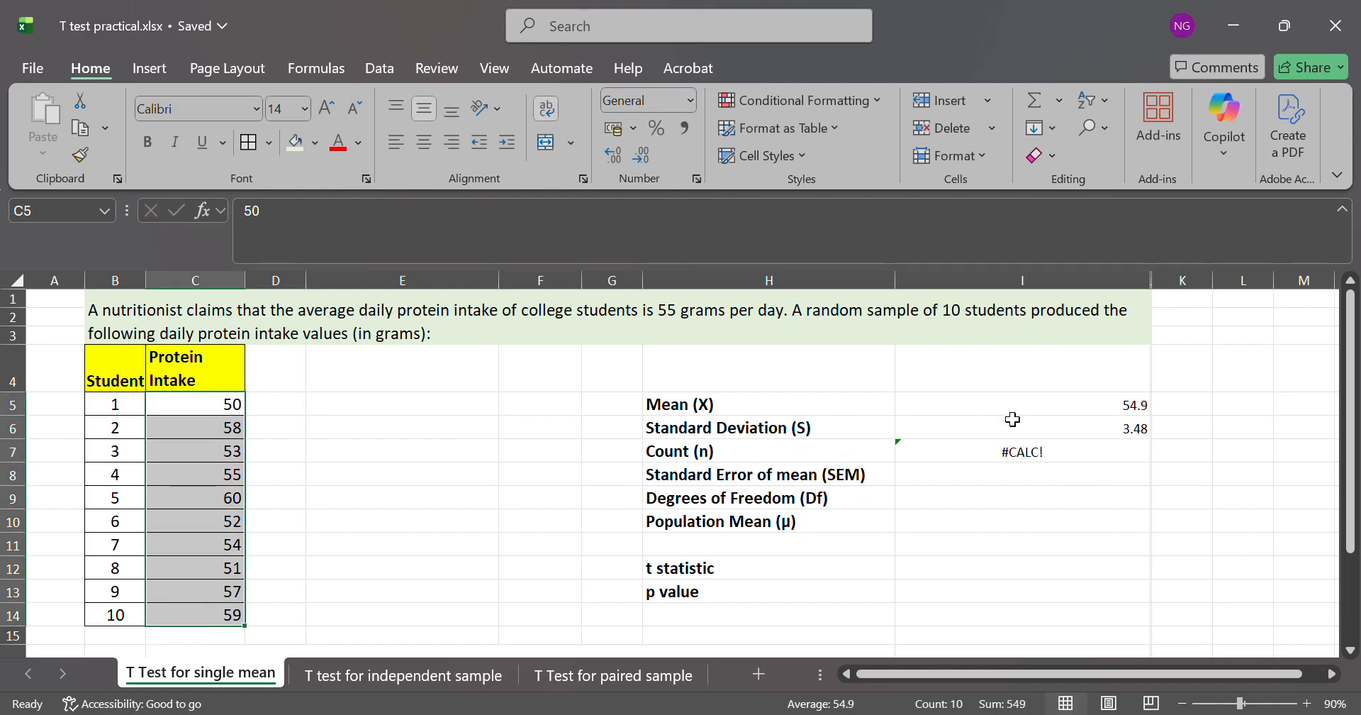
pyautogui.click(989, 451)
pyautogui.press('Delete')
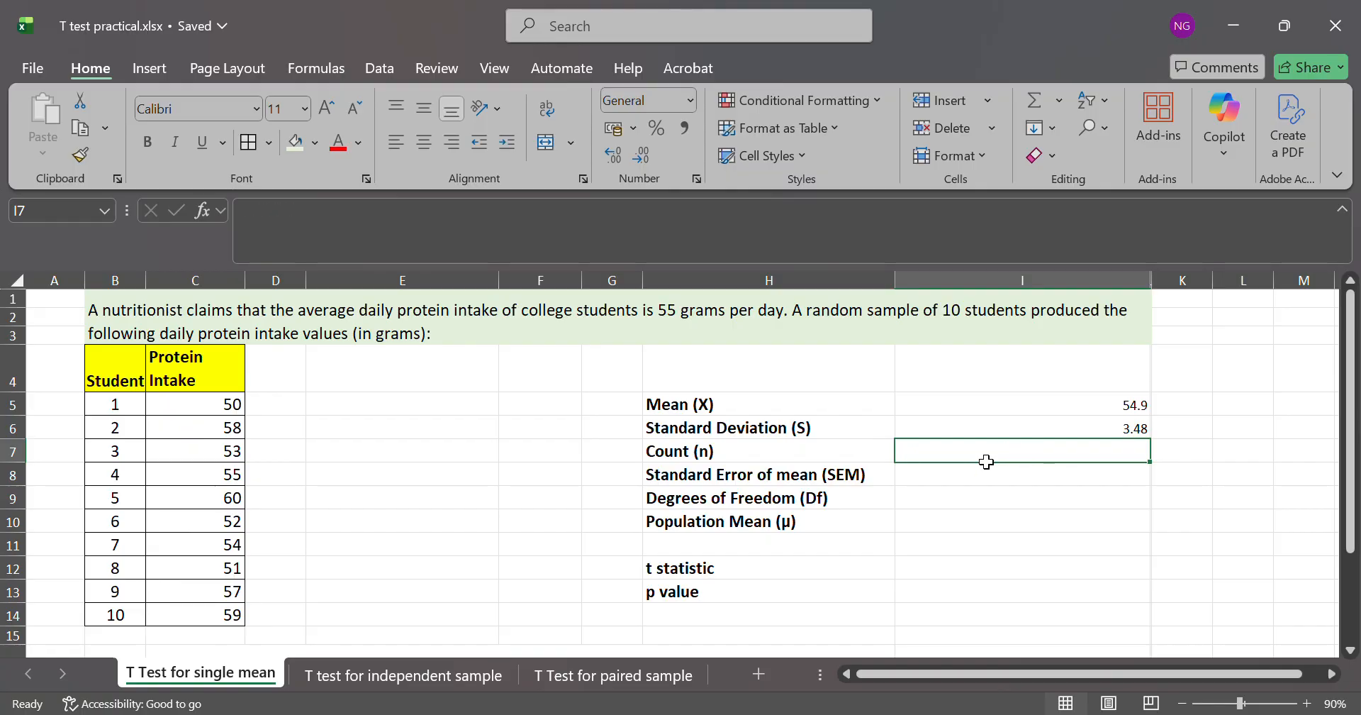
# - Count the protein intake values in cell I7 with the formula =COUNT(C5:C14)
pyautogui.write('=')
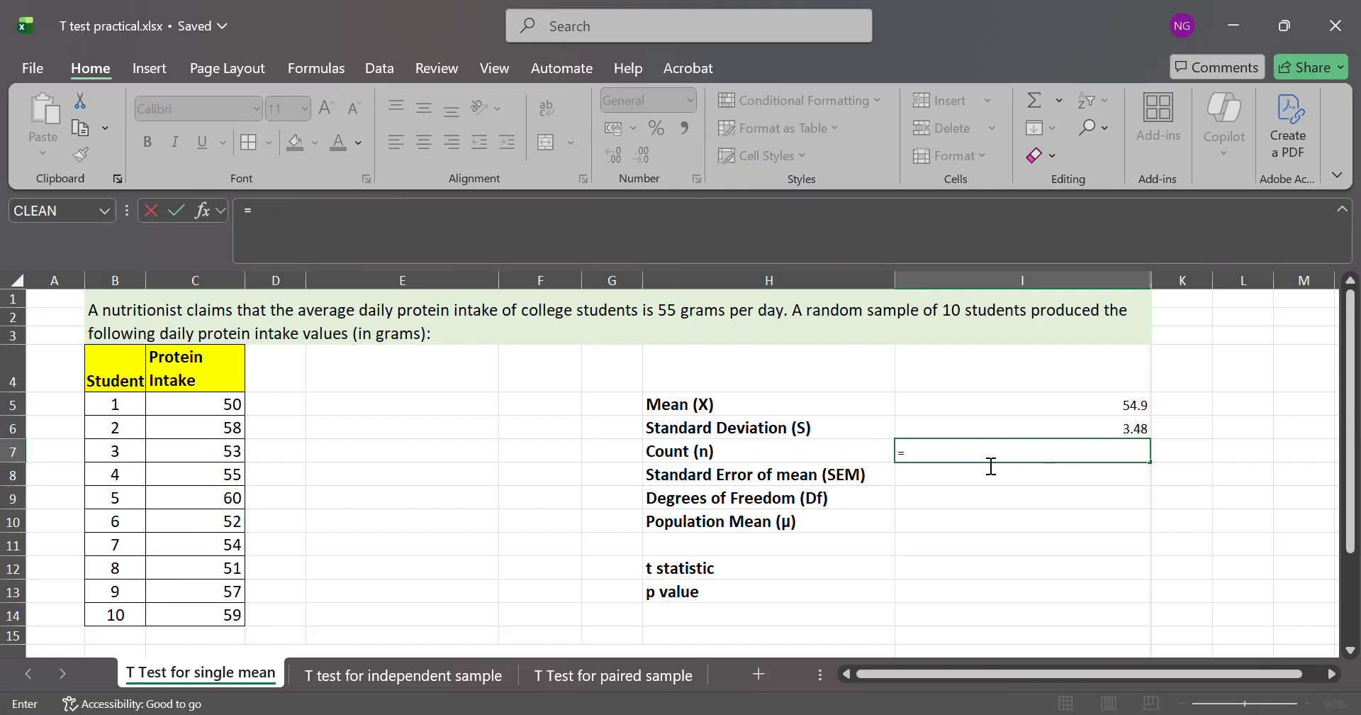
pyautogui.write('COUNT')
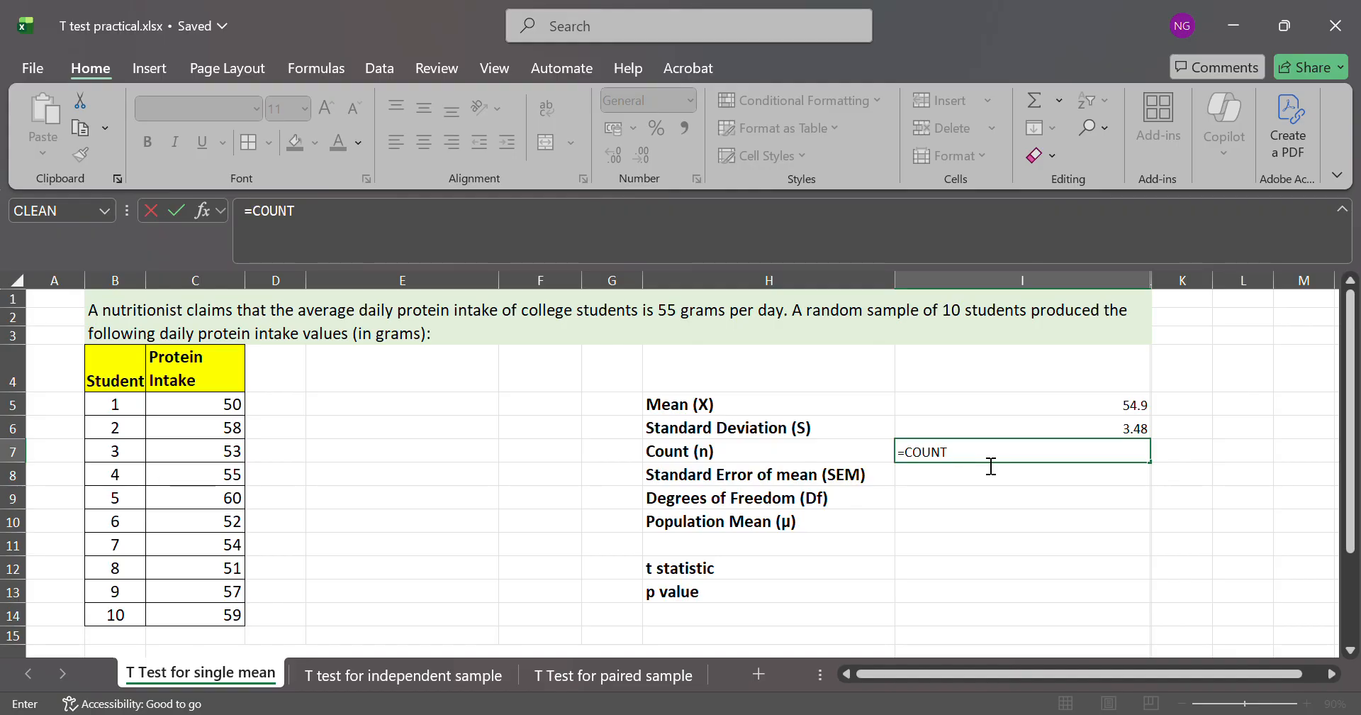
pyautogui.write('(')
pyautogui.moveTo(202, 416); pyautogui.dragTo(200, 614)
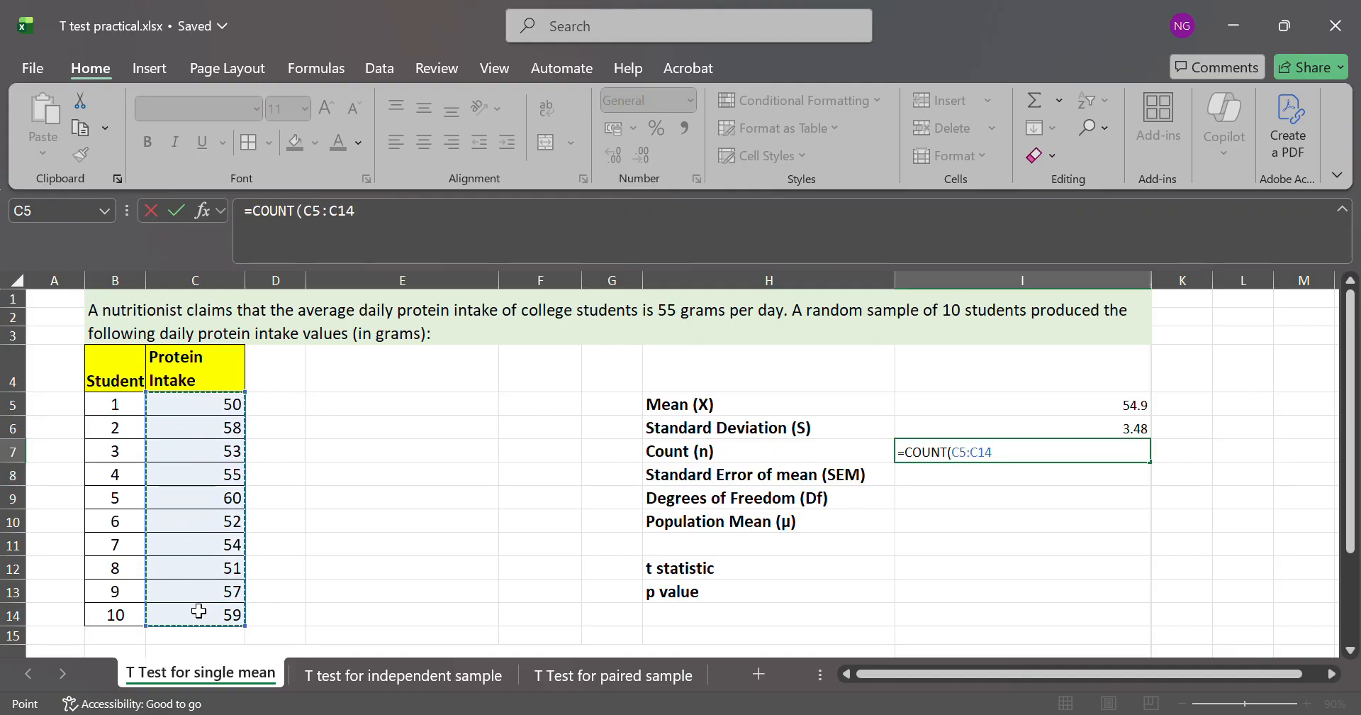
pyautogui.press('Return')
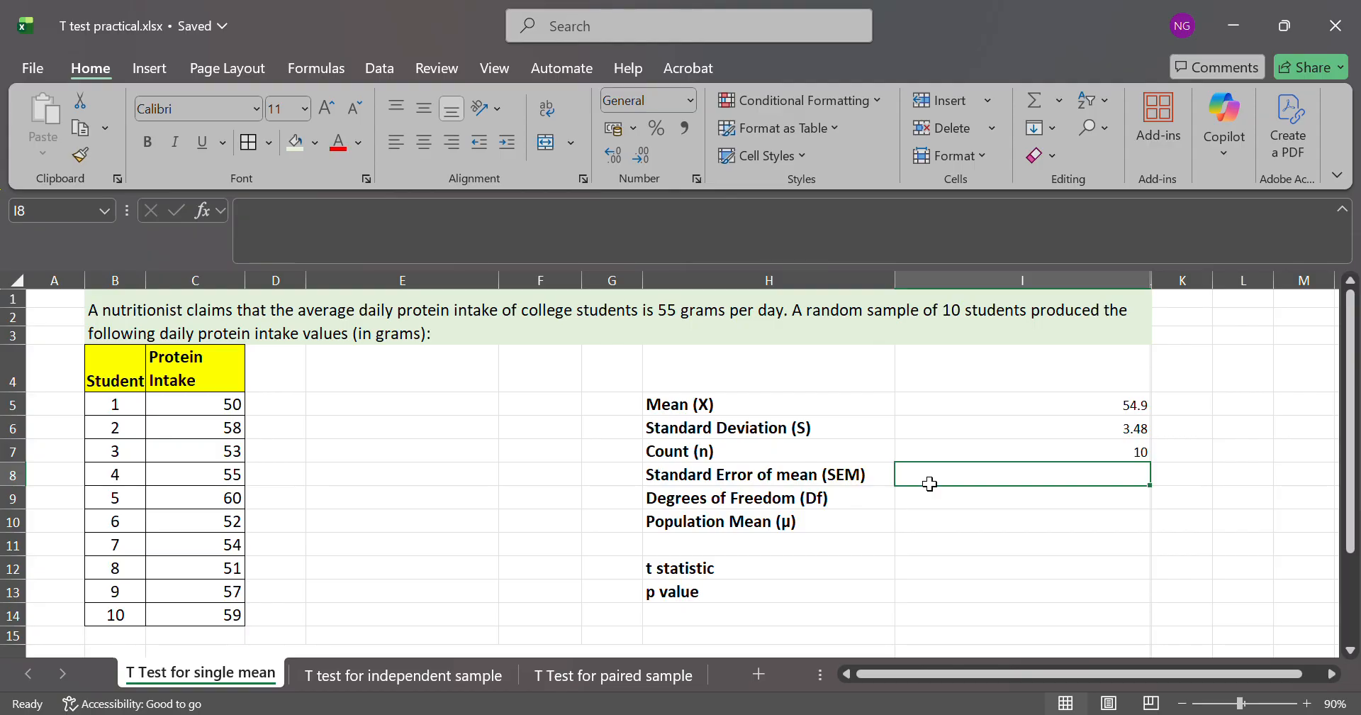
# - Calculate the standard error of the mean in cell I8 with the formula =I6/SQRT(I7)
pyautogui.write('=')
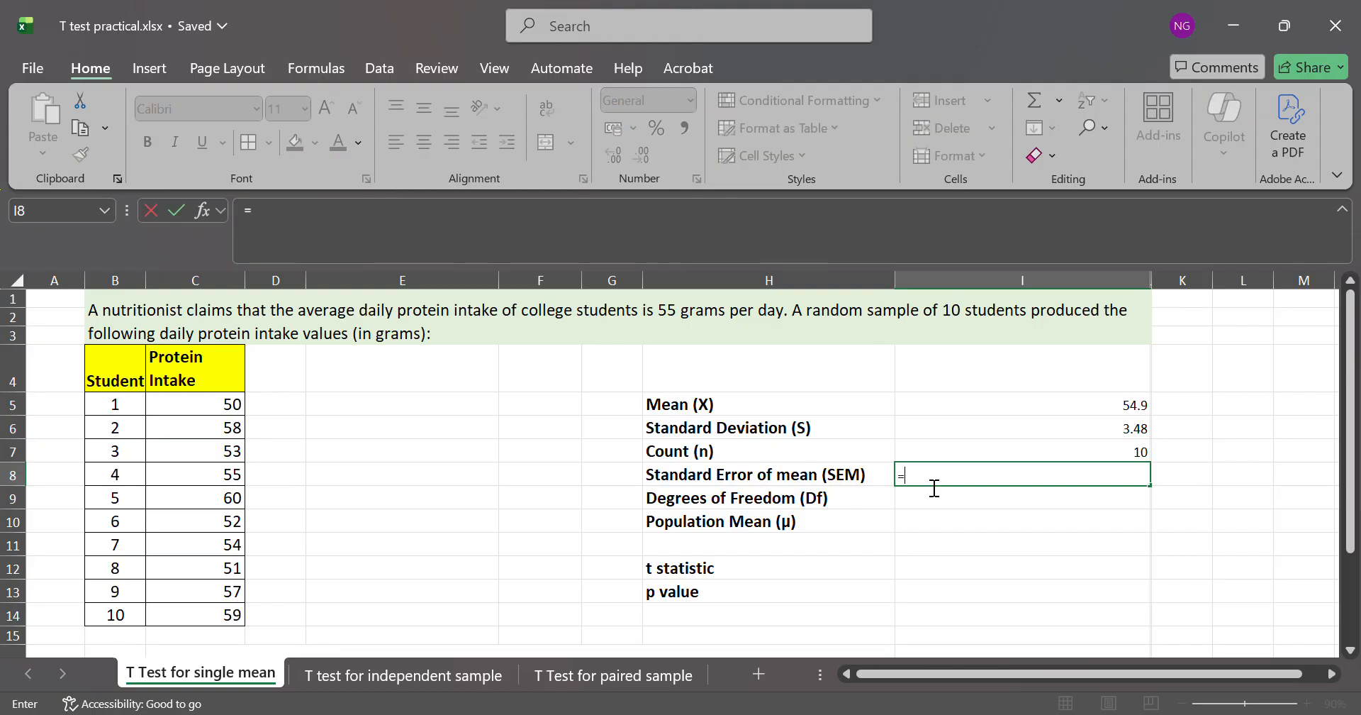
pyautogui.click(1089, 434)
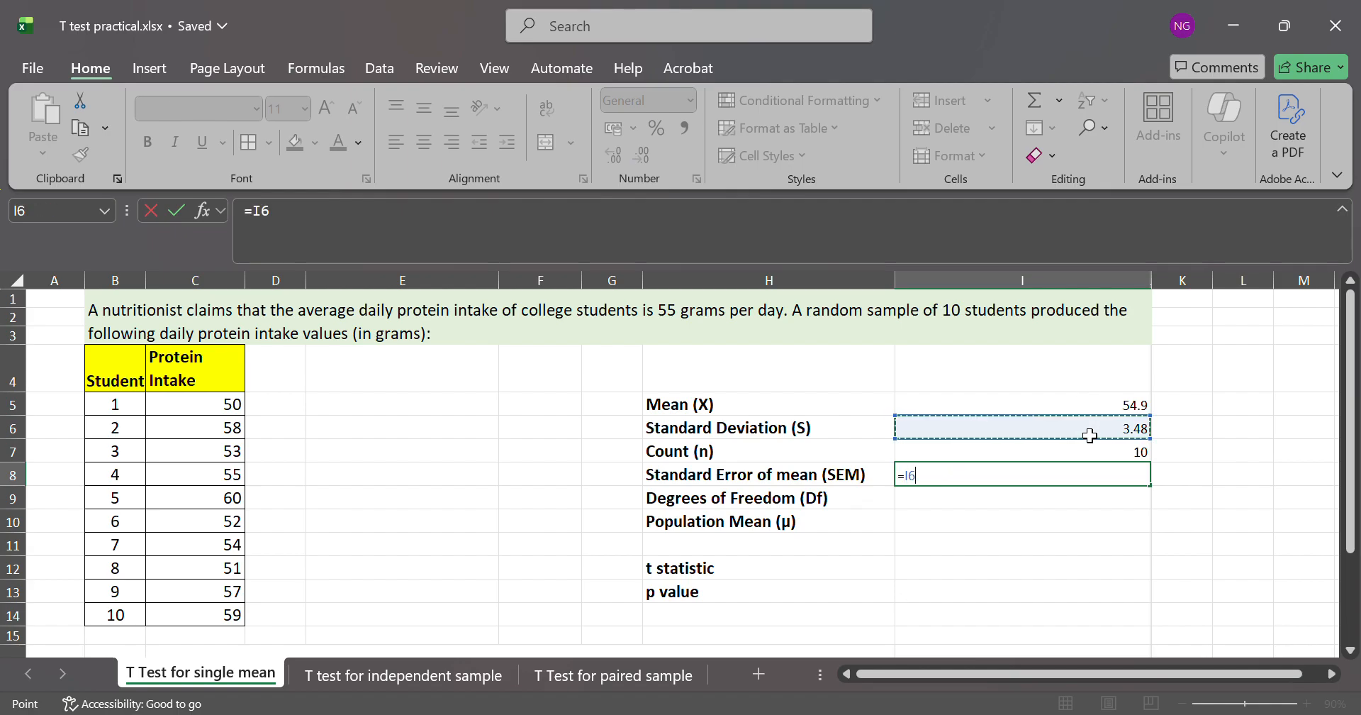
pyautogui.write('/SQR')
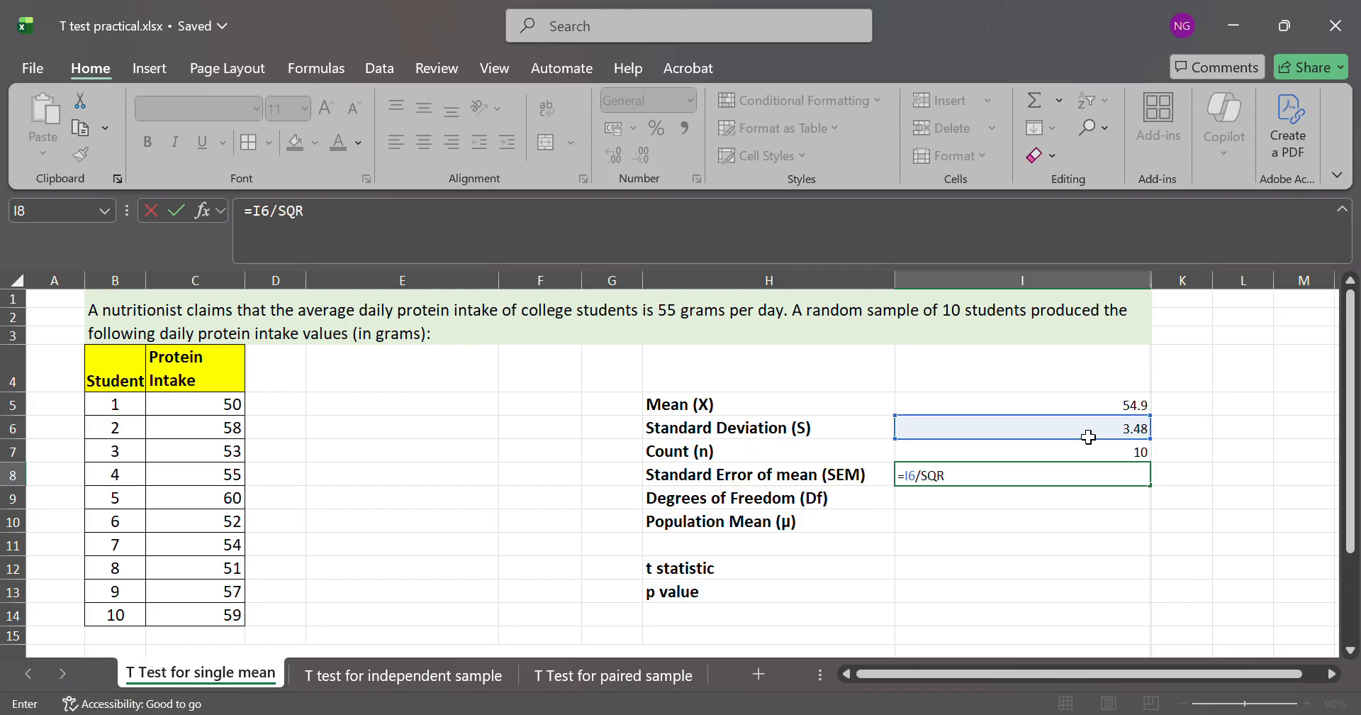
pyautogui.write('T(')
pyautogui.click(1107, 454)
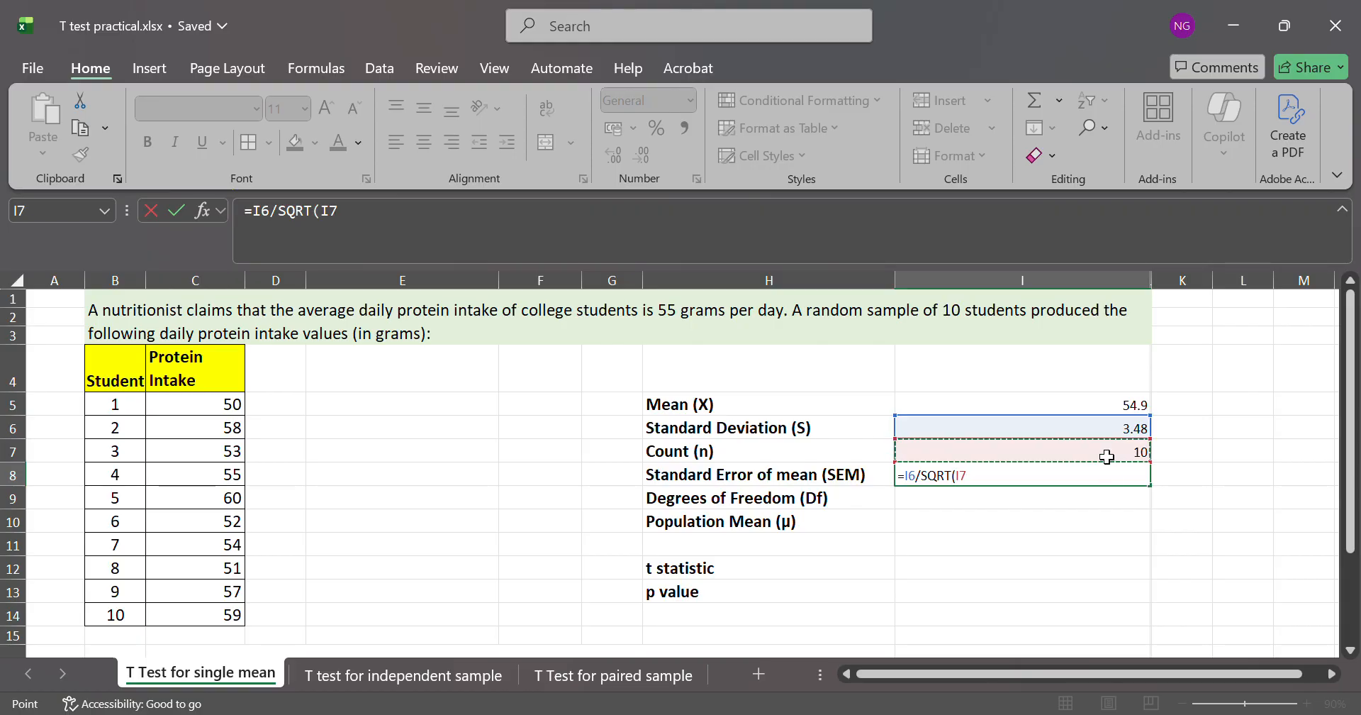
pyautogui.write(')')
pyautogui.press('Return')
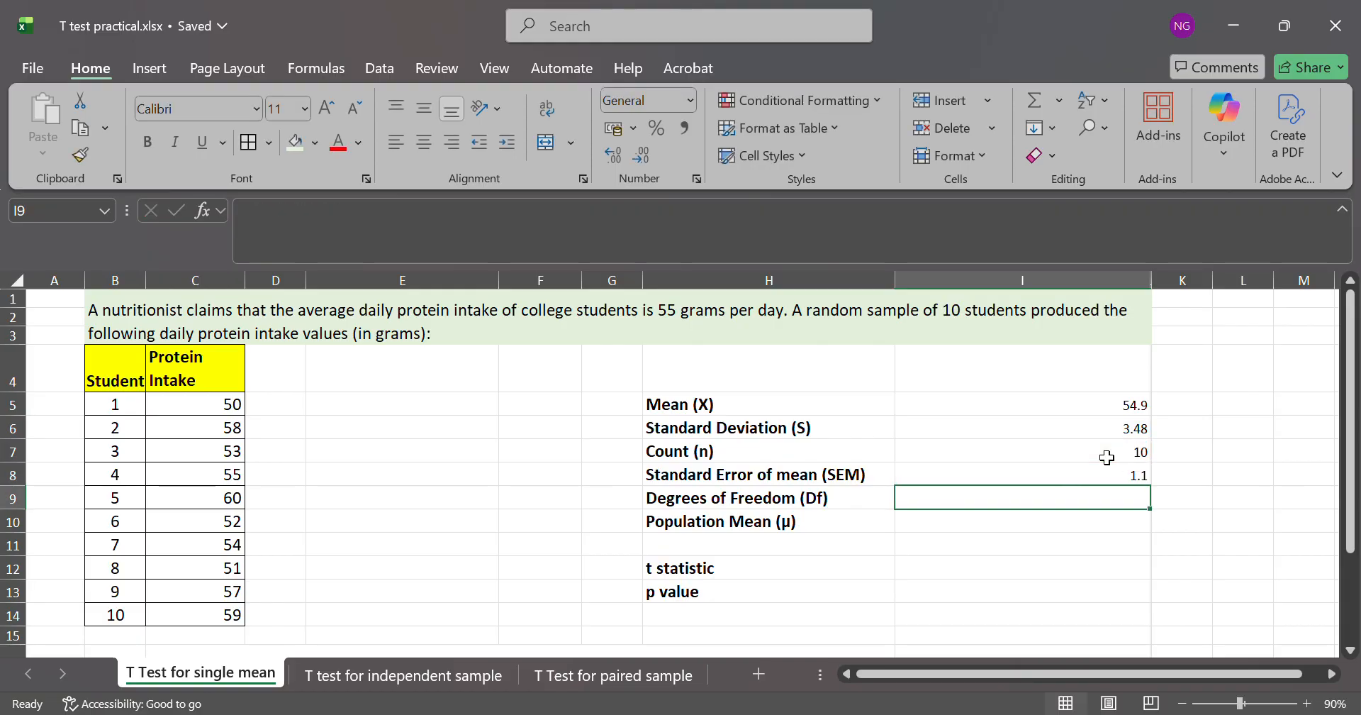
pyautogui.click(1117, 483)
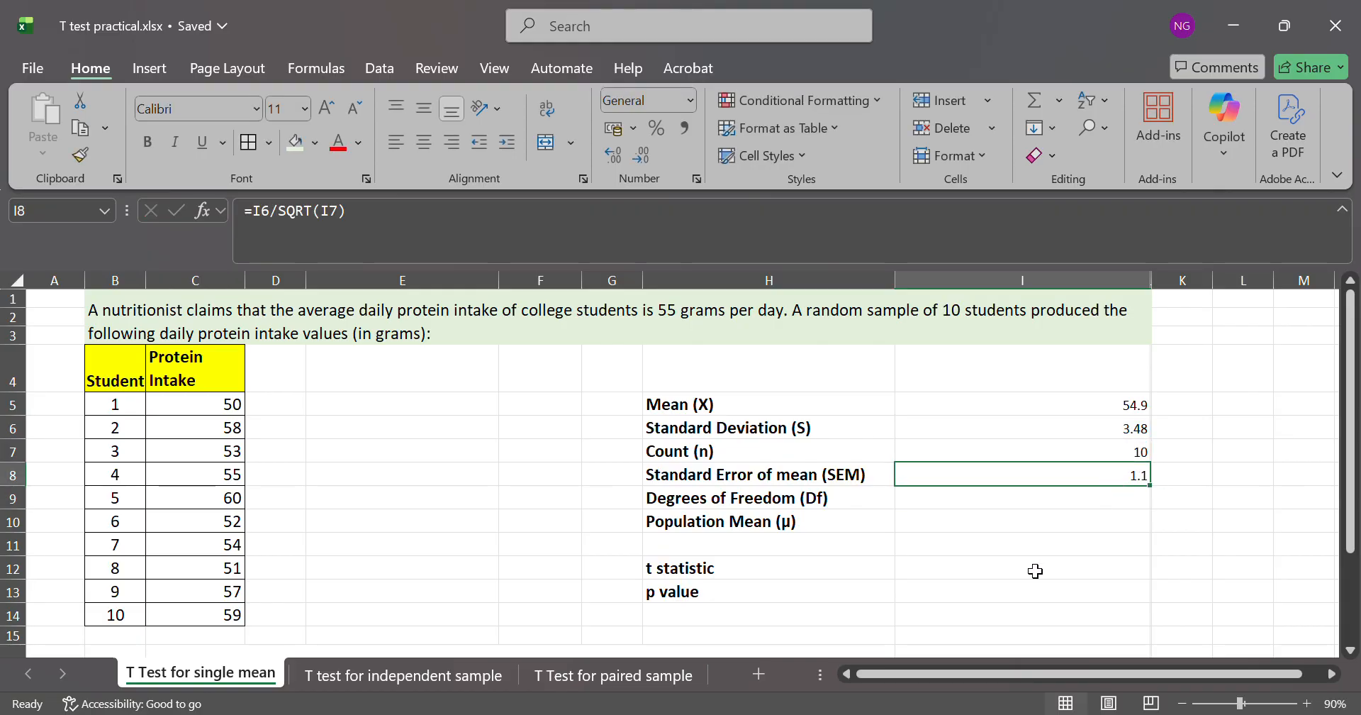
# - Calculate the degrees of freedom in cell I9 with the formula =I7-1 and enter 55 as the population mean in I10
pyautogui.click(1021, 508)
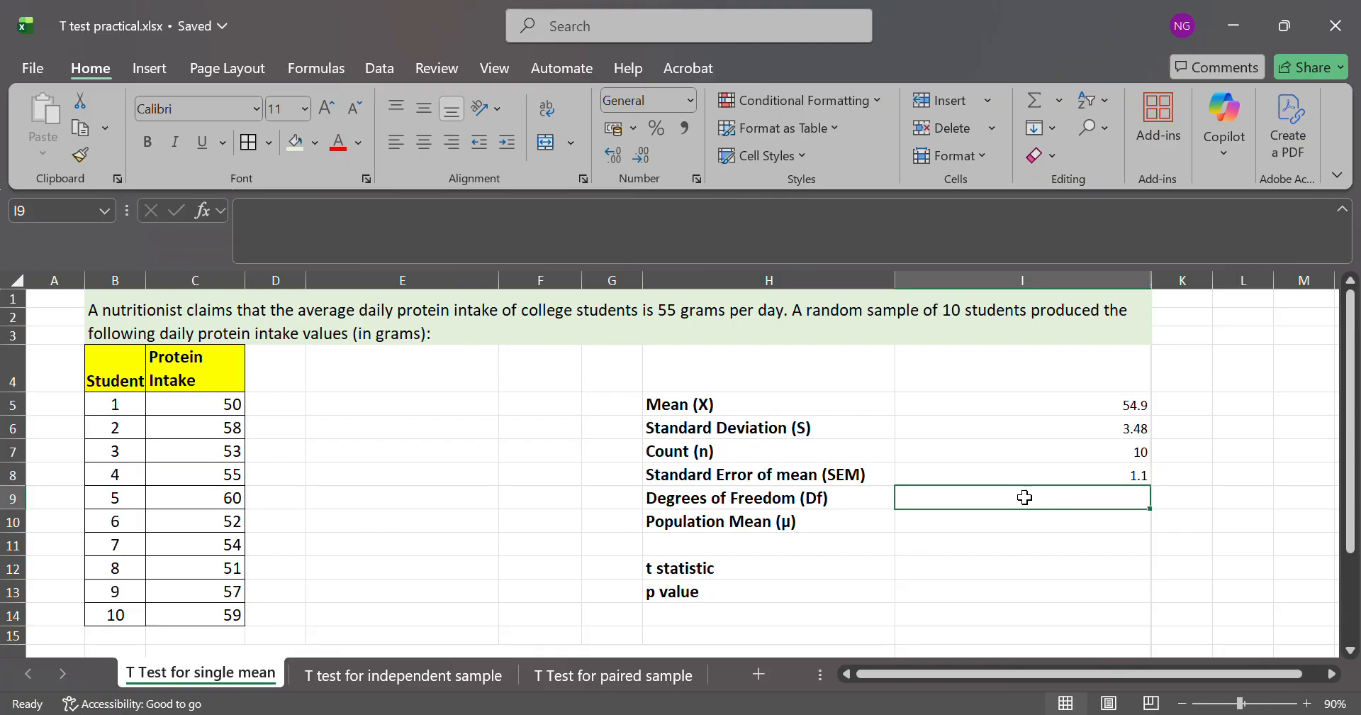
pyautogui.write('=')
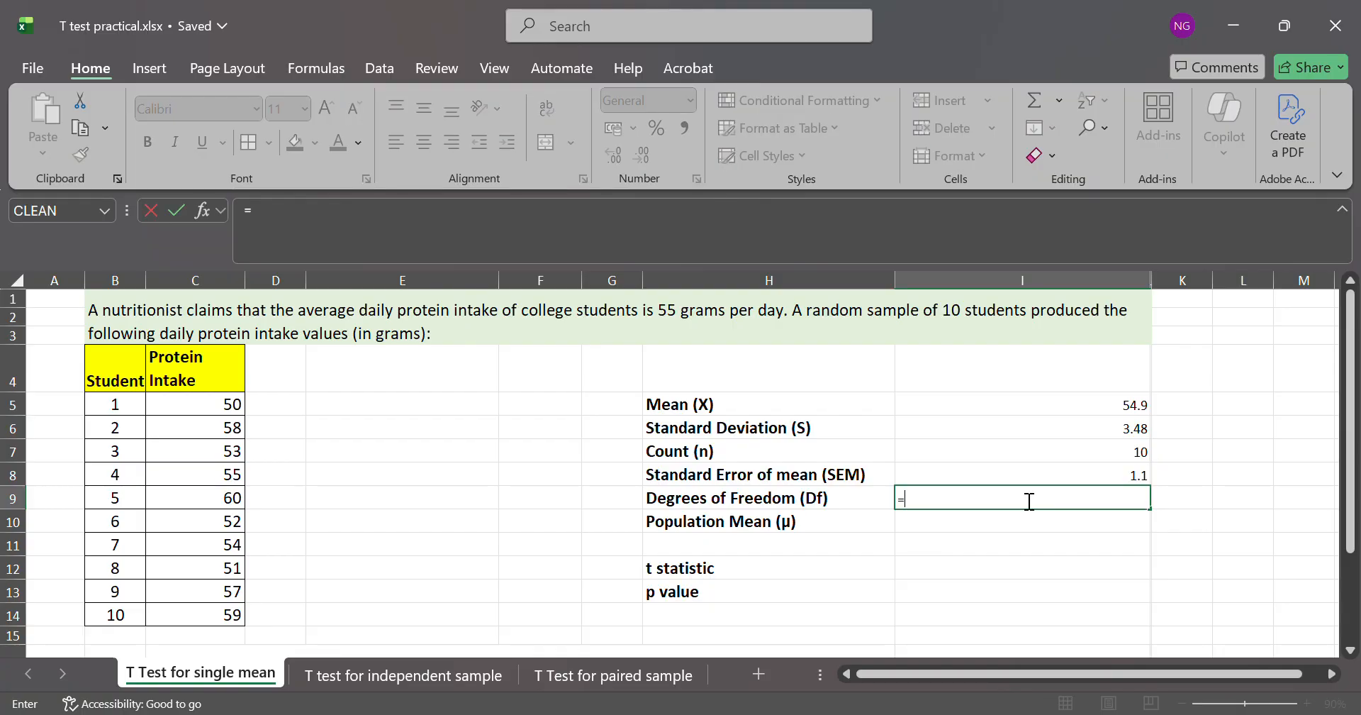
pyautogui.click(1091, 460)
pyautogui.write('-1')
pyautogui.press('Return')
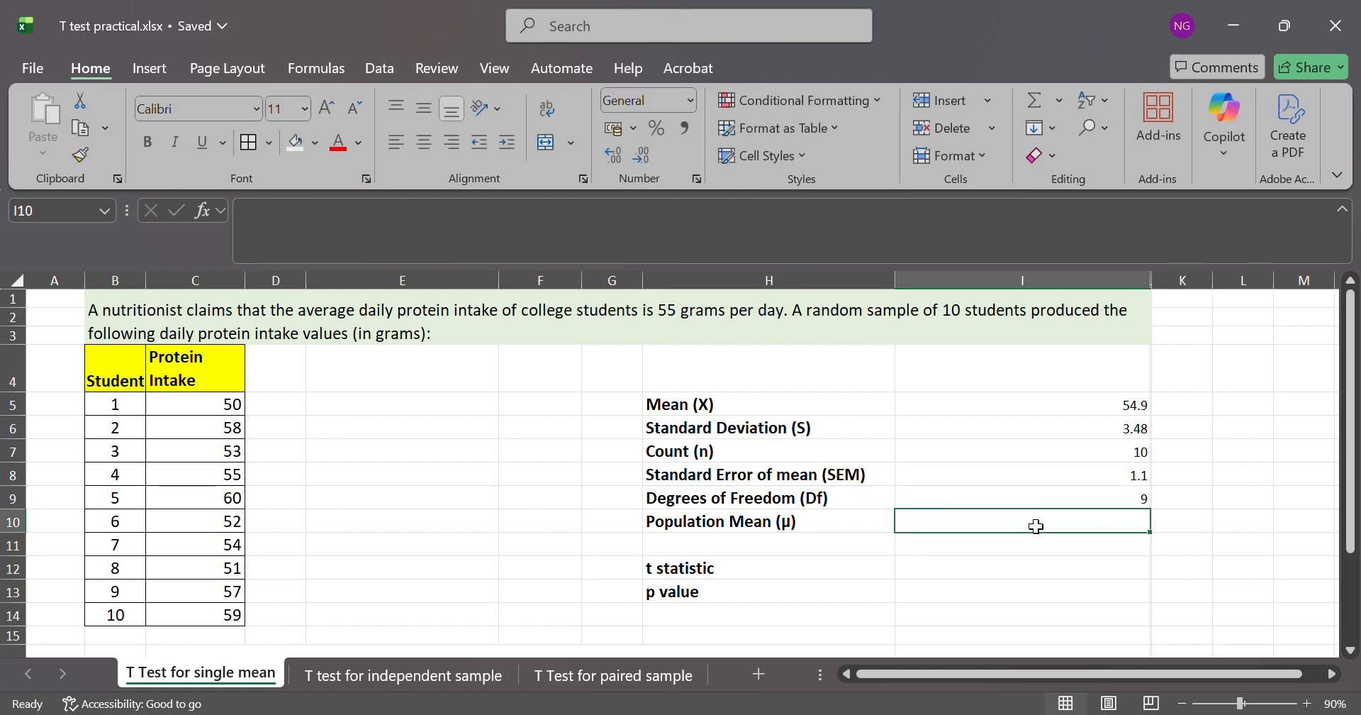
pyautogui.write('55')
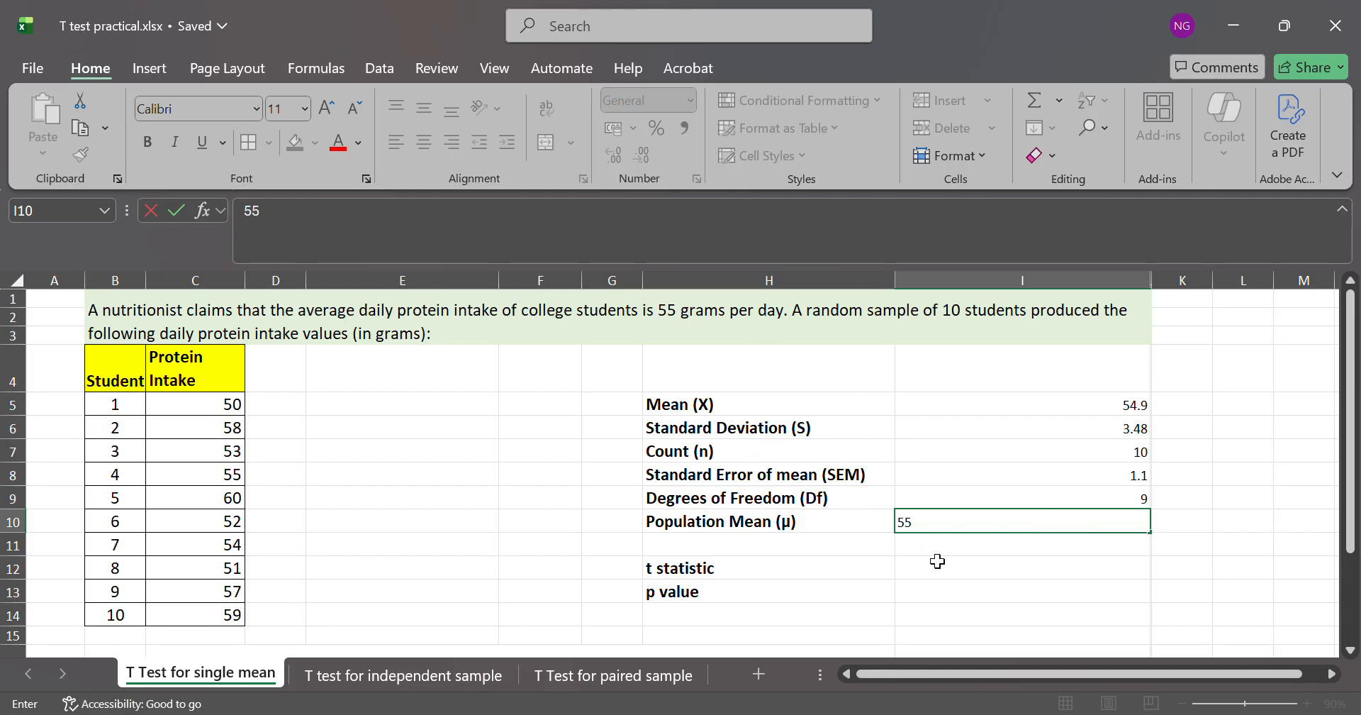
# - Calculate the t statistic in cell I12 with the formula =(I5-I10)/I8
pyautogui.click(980, 579)
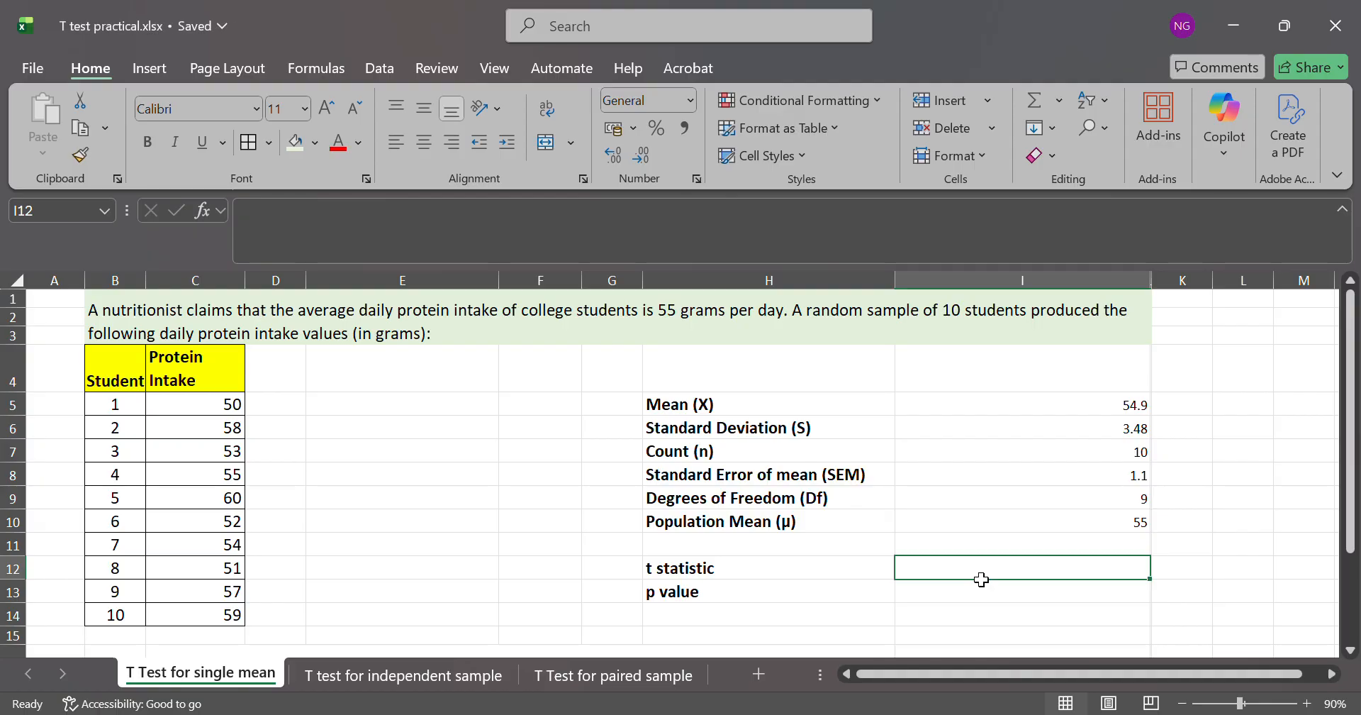
pyautogui.write('=')
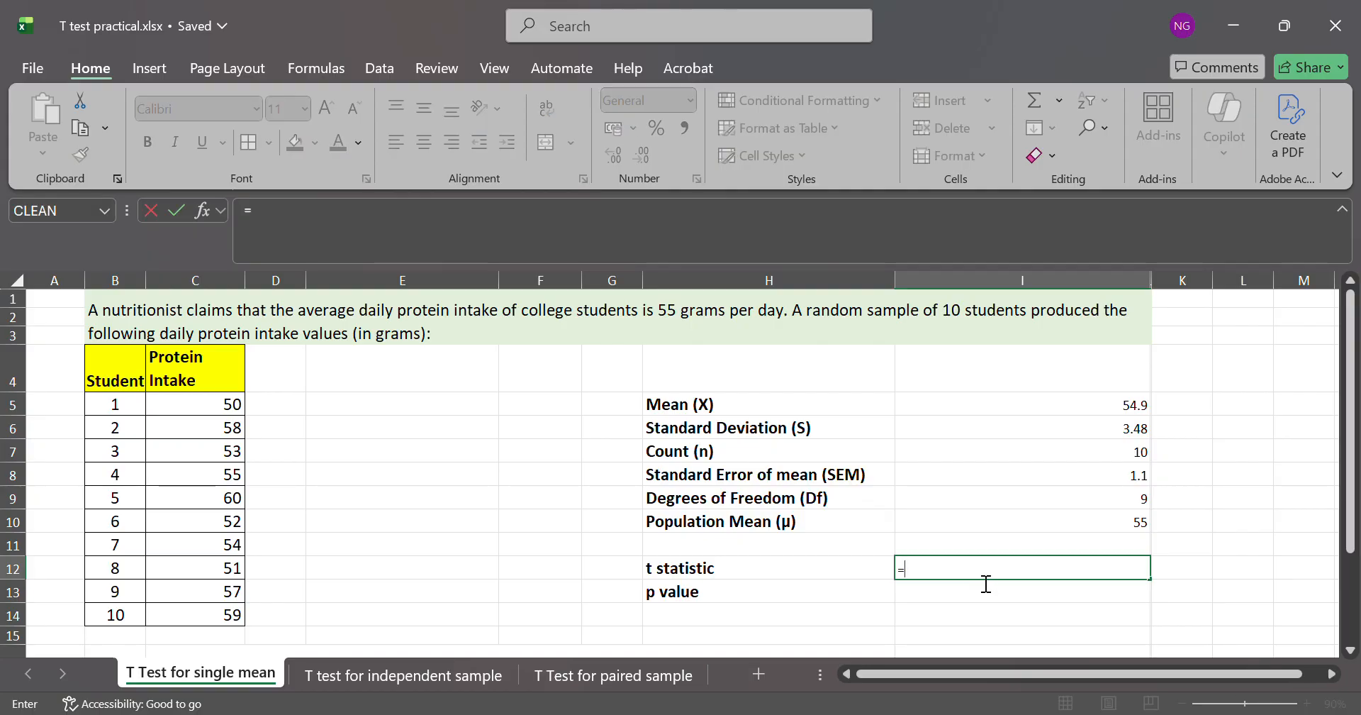
pyautogui.write('(')
pyautogui.click(1009, 413)
pyautogui.write('-')
pyautogui.click(1058, 523)
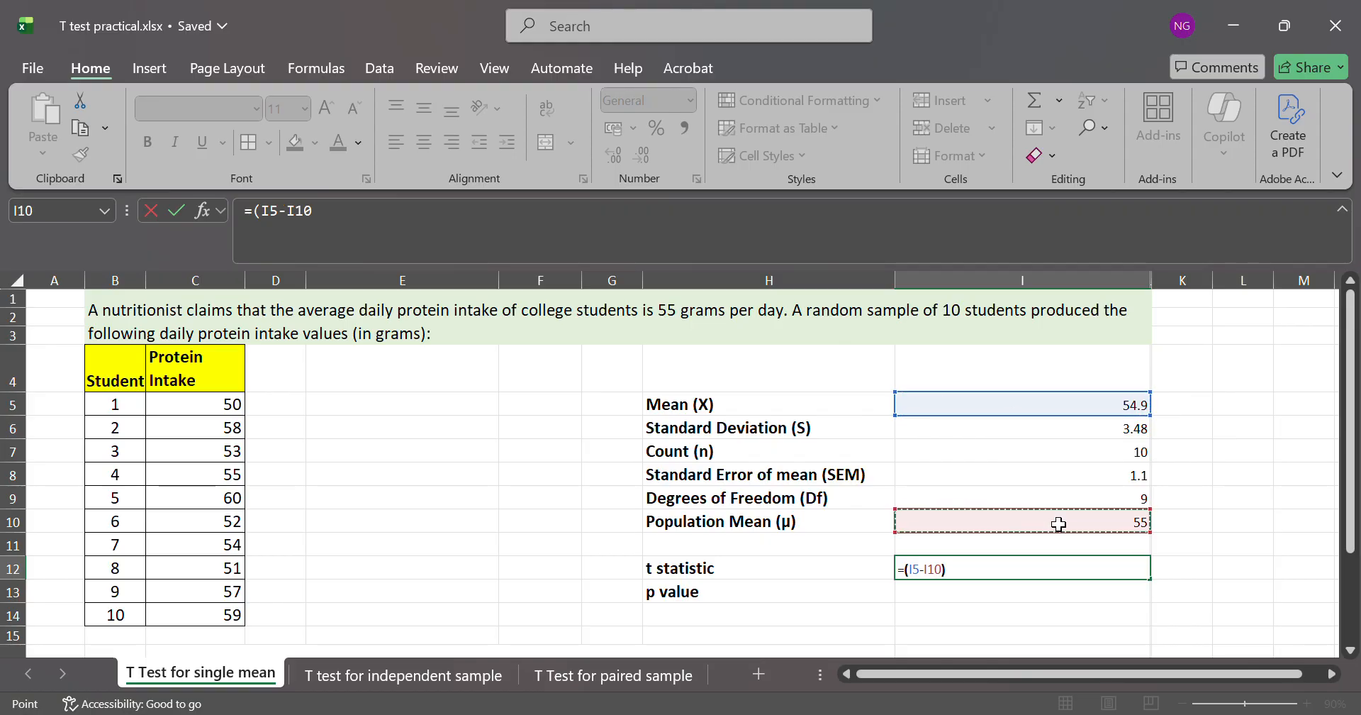
pyautogui.write(')/')
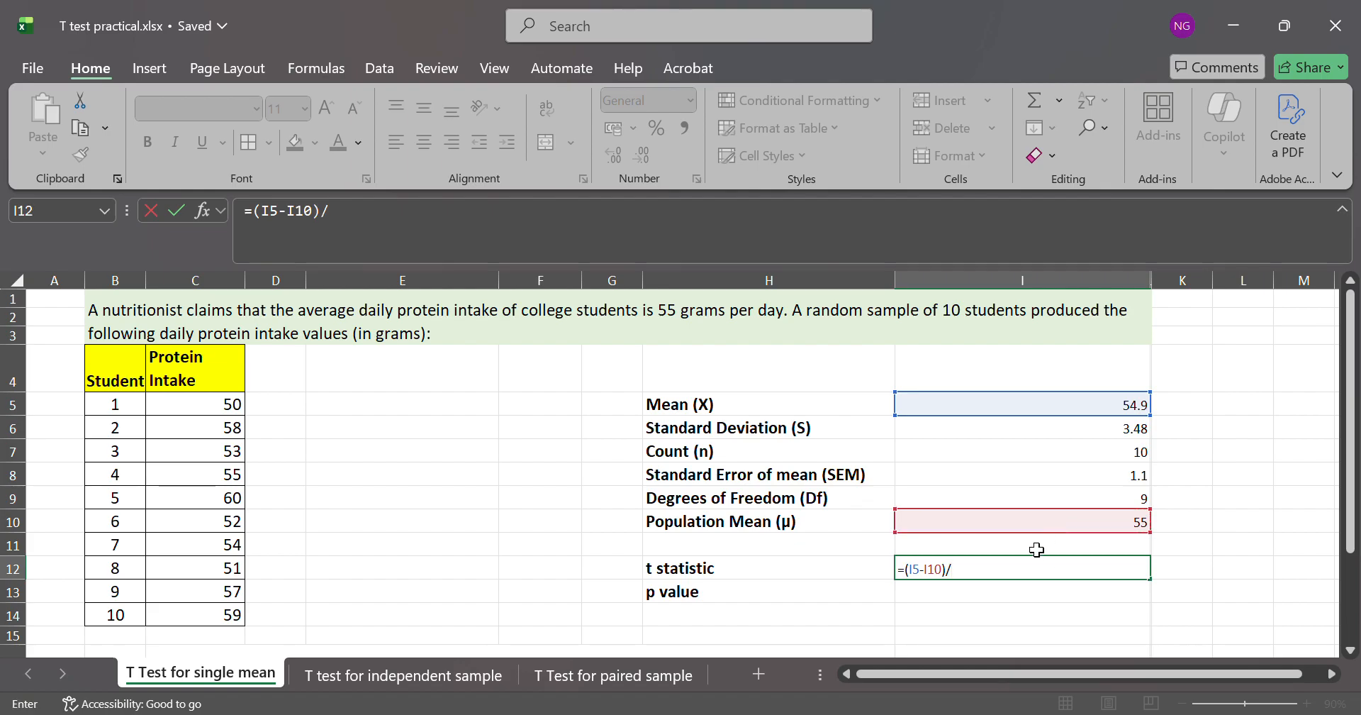
pyautogui.click(1042, 475)
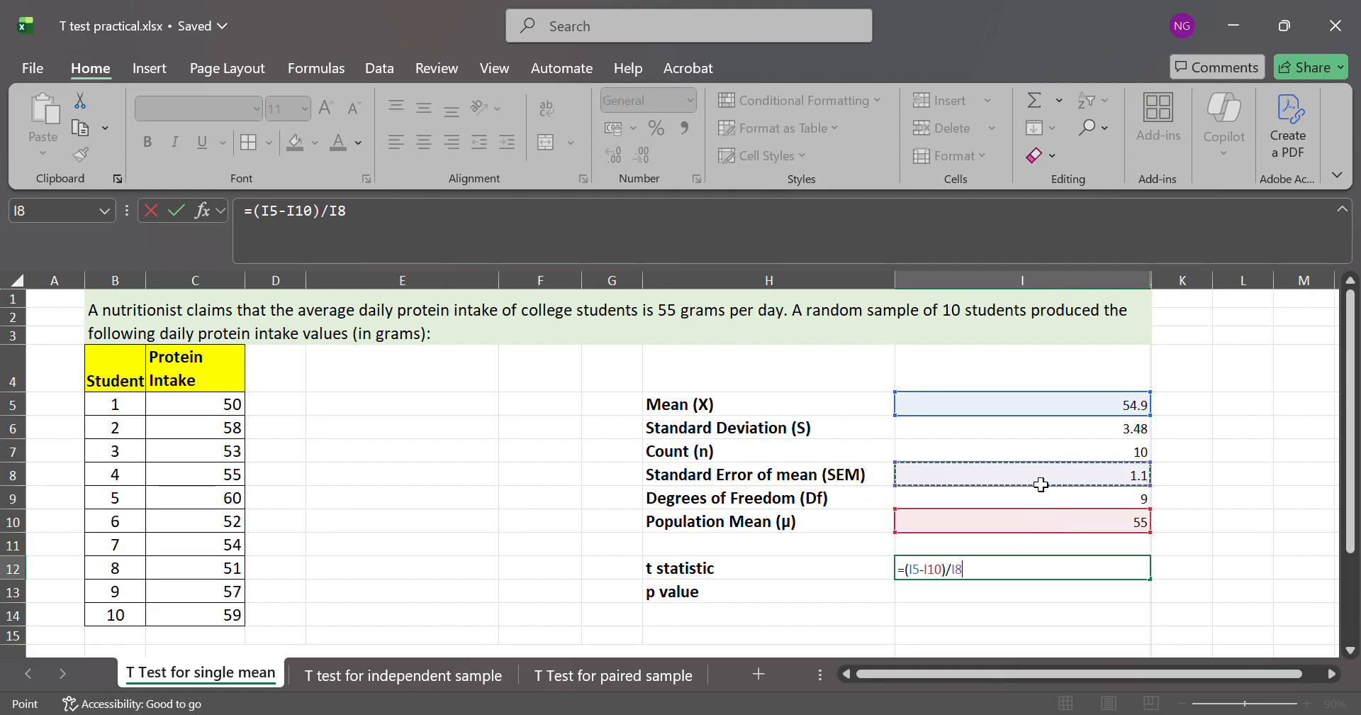
pyautogui.press('Return')
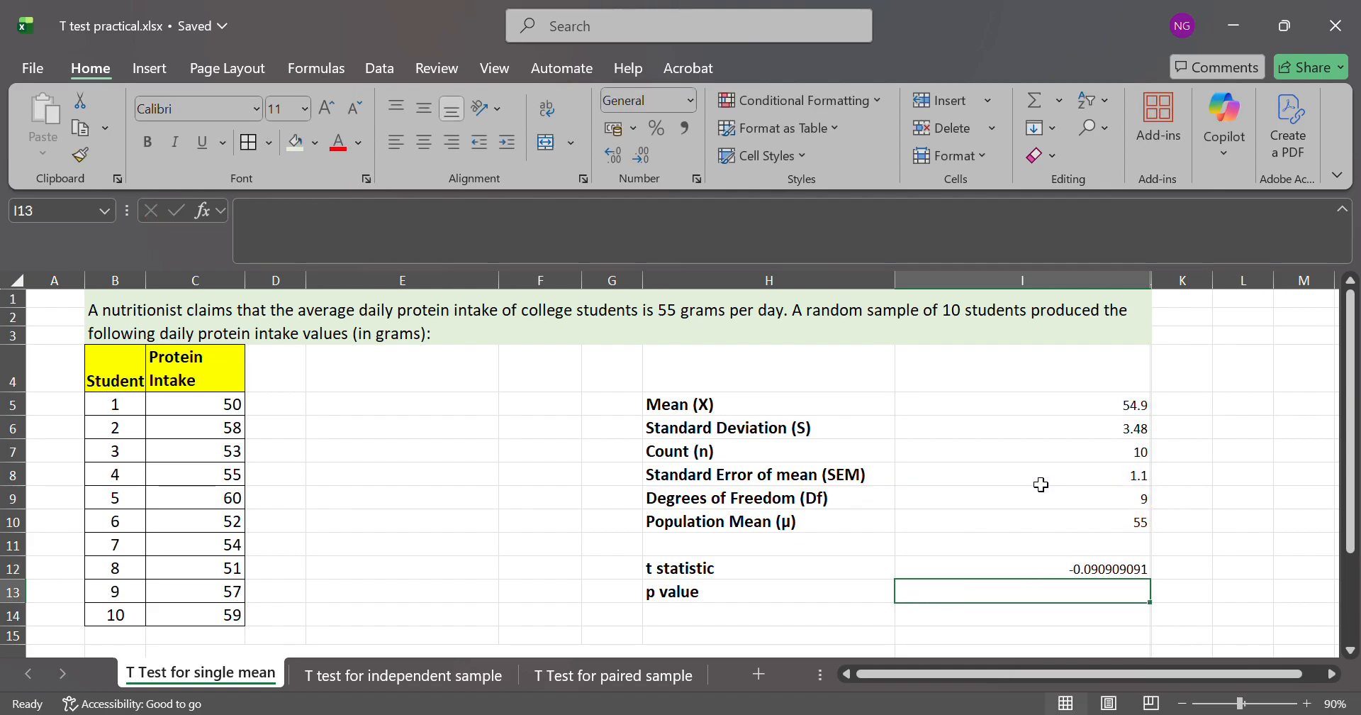
# - Reduce the displayed decimals of the t statistic in cell I12 to three places
pyautogui.click(1074, 571)
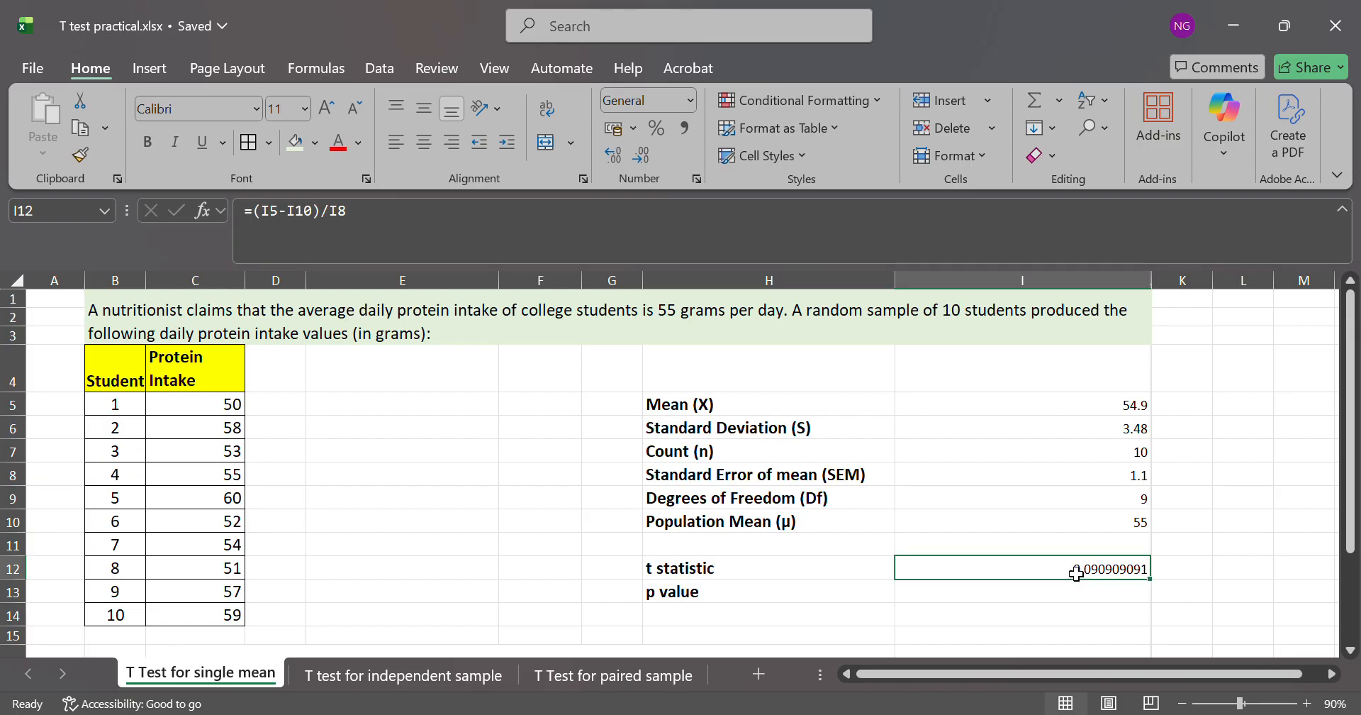
pyautogui.click(641, 157)
pyautogui.click(642, 158)
pyautogui.click(641, 162)
pyautogui.click(641, 162)
pyautogui.click(641, 162)
pyautogui.click(641, 162)
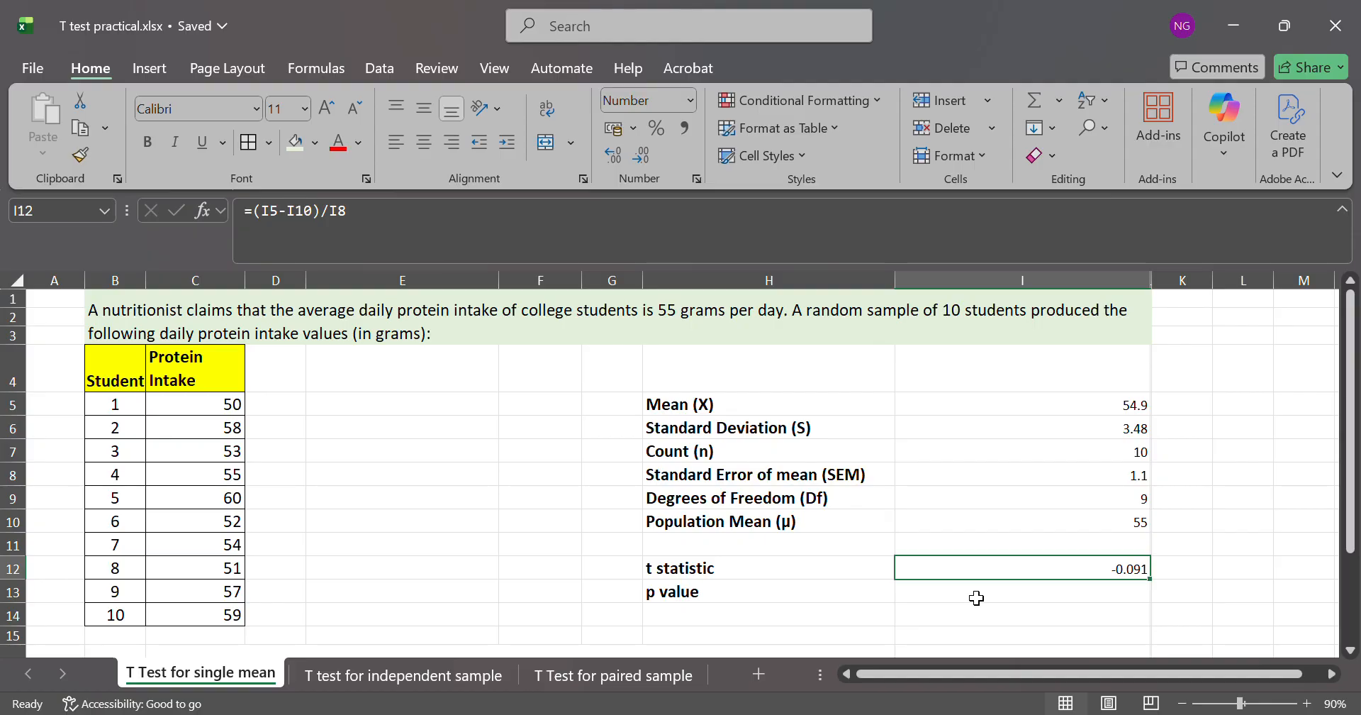
# - Add the label LEVEL OF SIGNIFICANCE in cell H11 and enter 0.05 beside it in I11
pyautogui.click(805, 551)
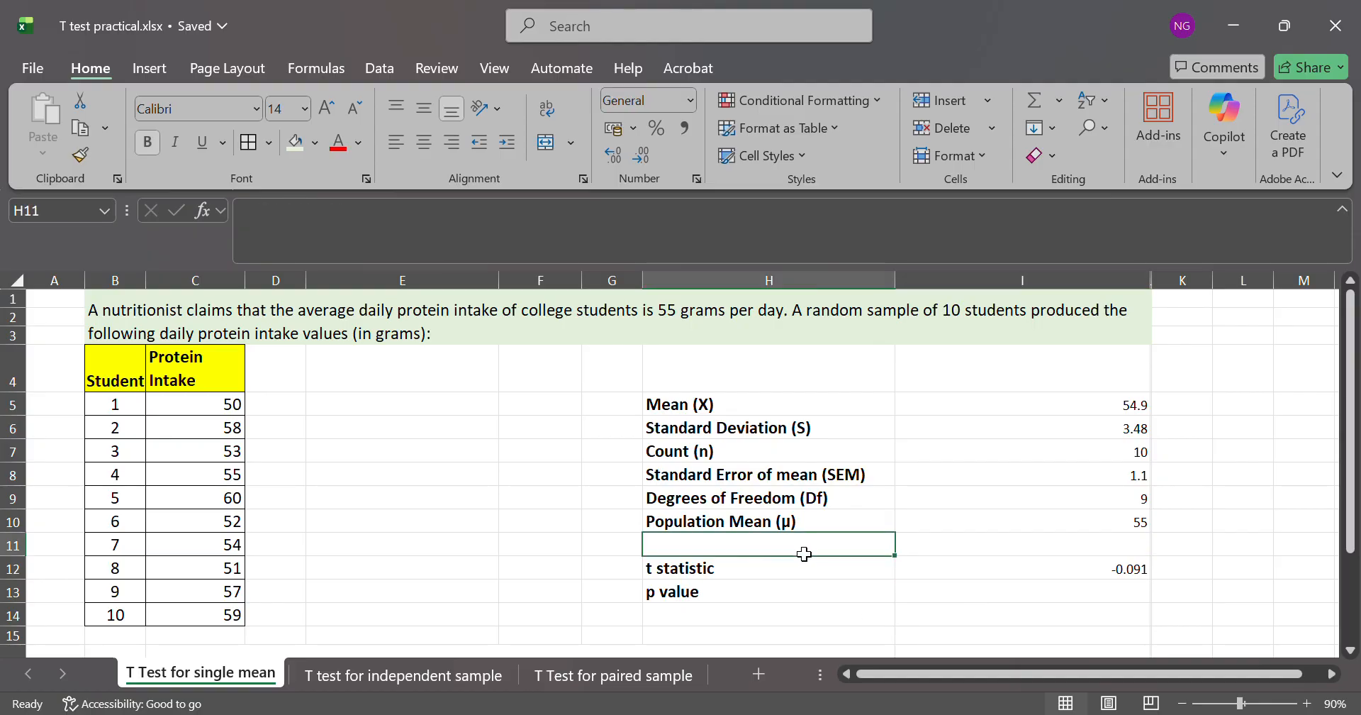
pyautogui.write('LEVEL OF SIGNIFICANCE')
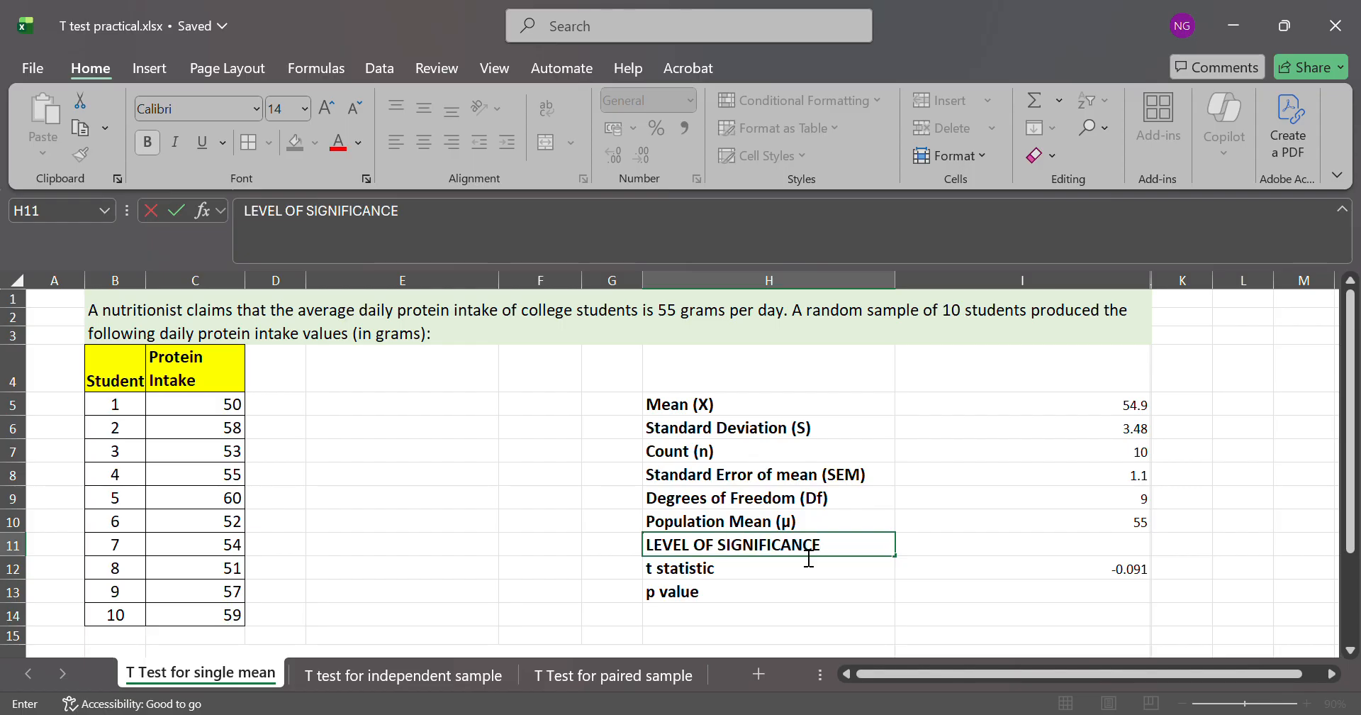
pyautogui.press('Tab')
pyautogui.write('0.05')
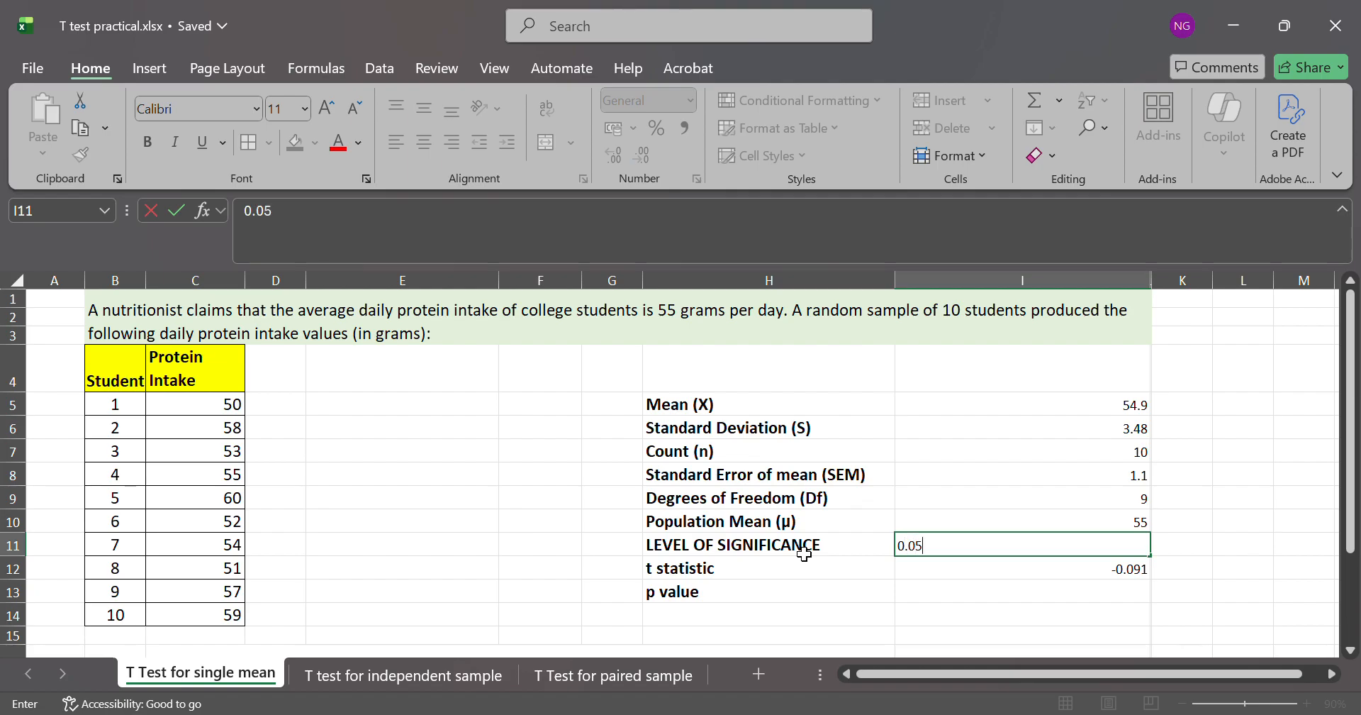
pyautogui.click(1028, 591)
pyautogui.click(1039, 576)
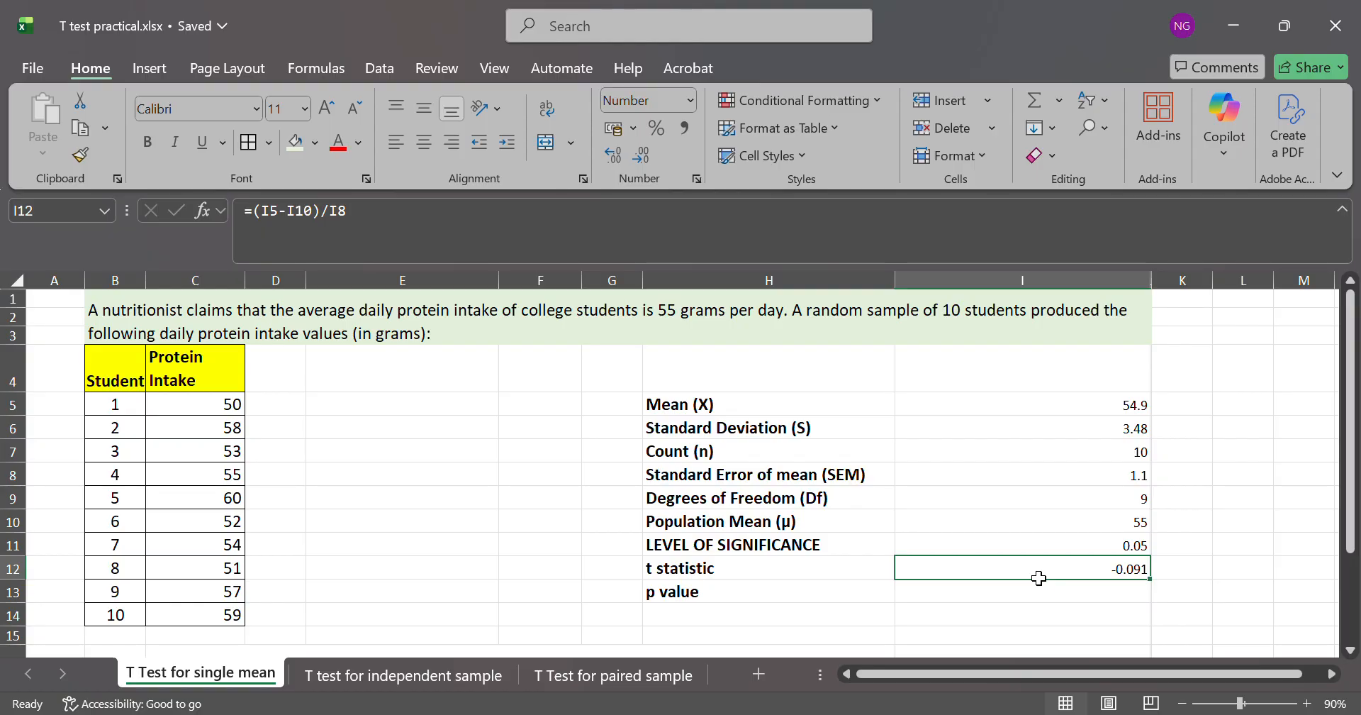
# - Calculate the p value in cell I13 with the formula =T.DIST(I12,I9,2)
pyautogui.click(1038, 600)
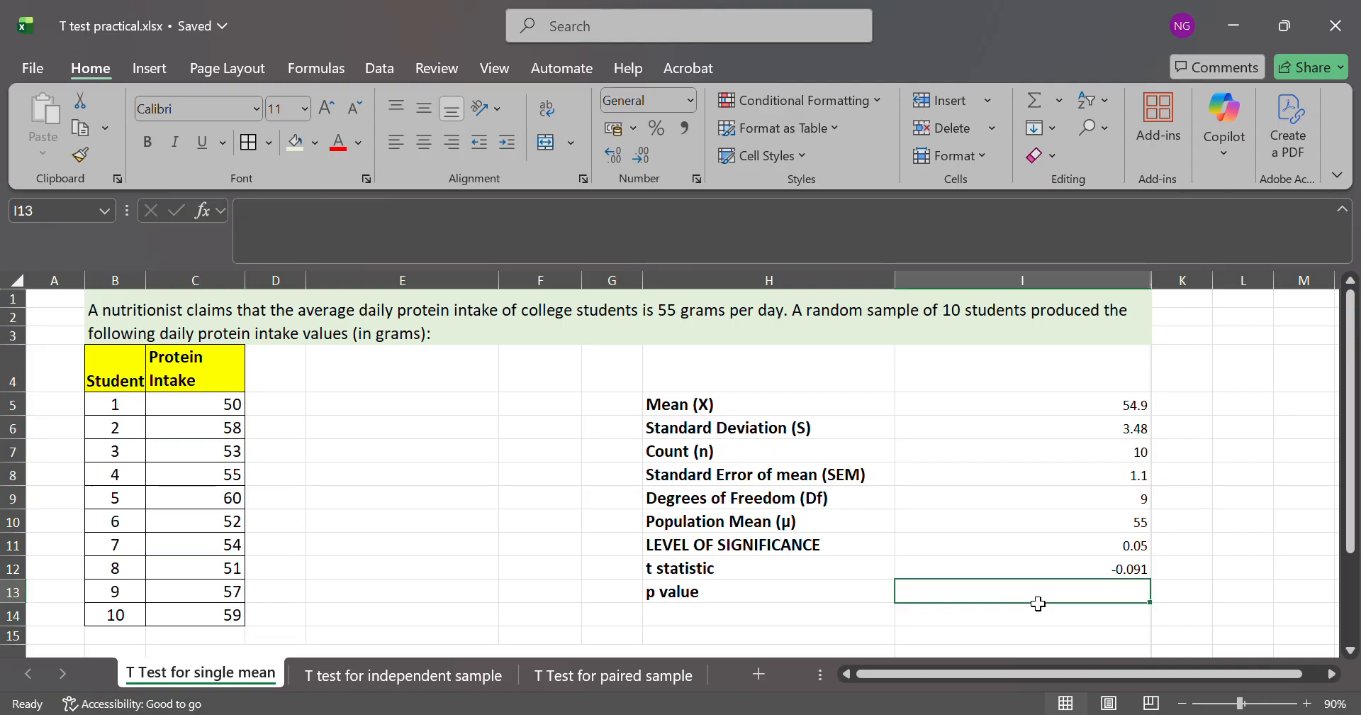
pyautogui.write('=')
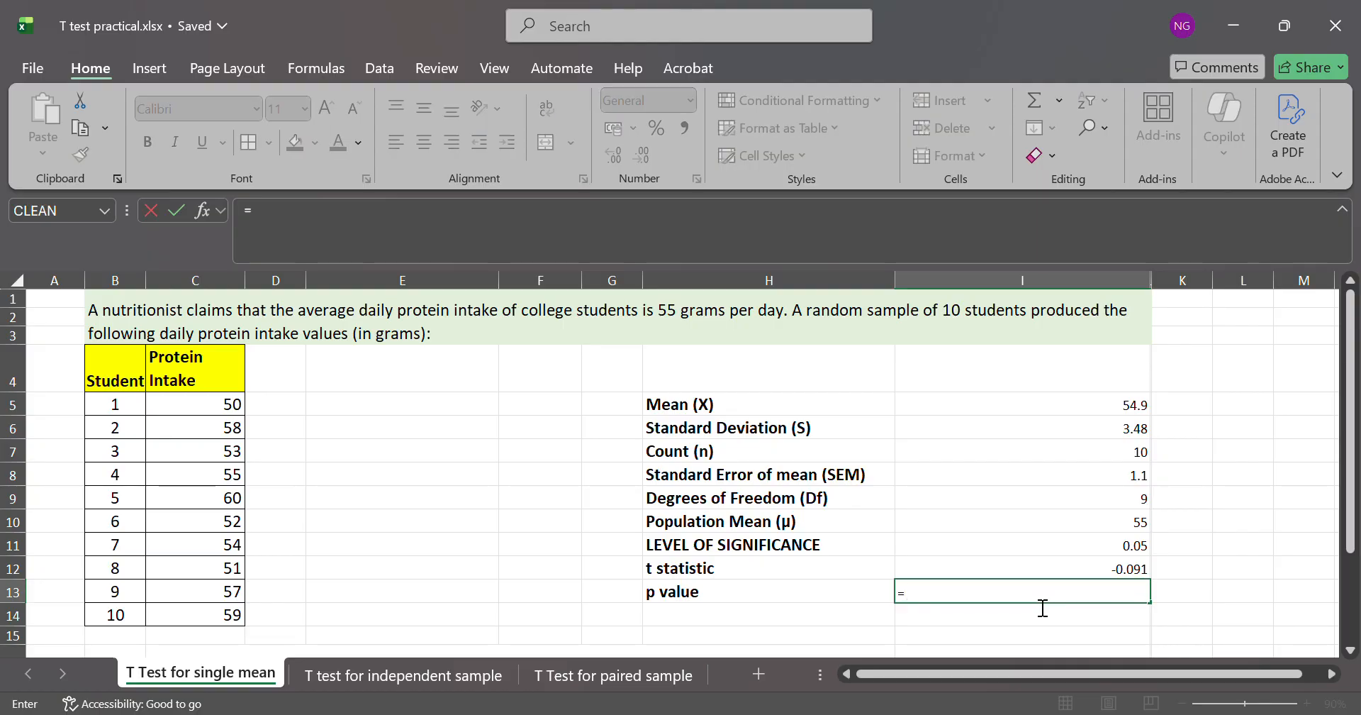
pyautogui.write('T.DIST(')
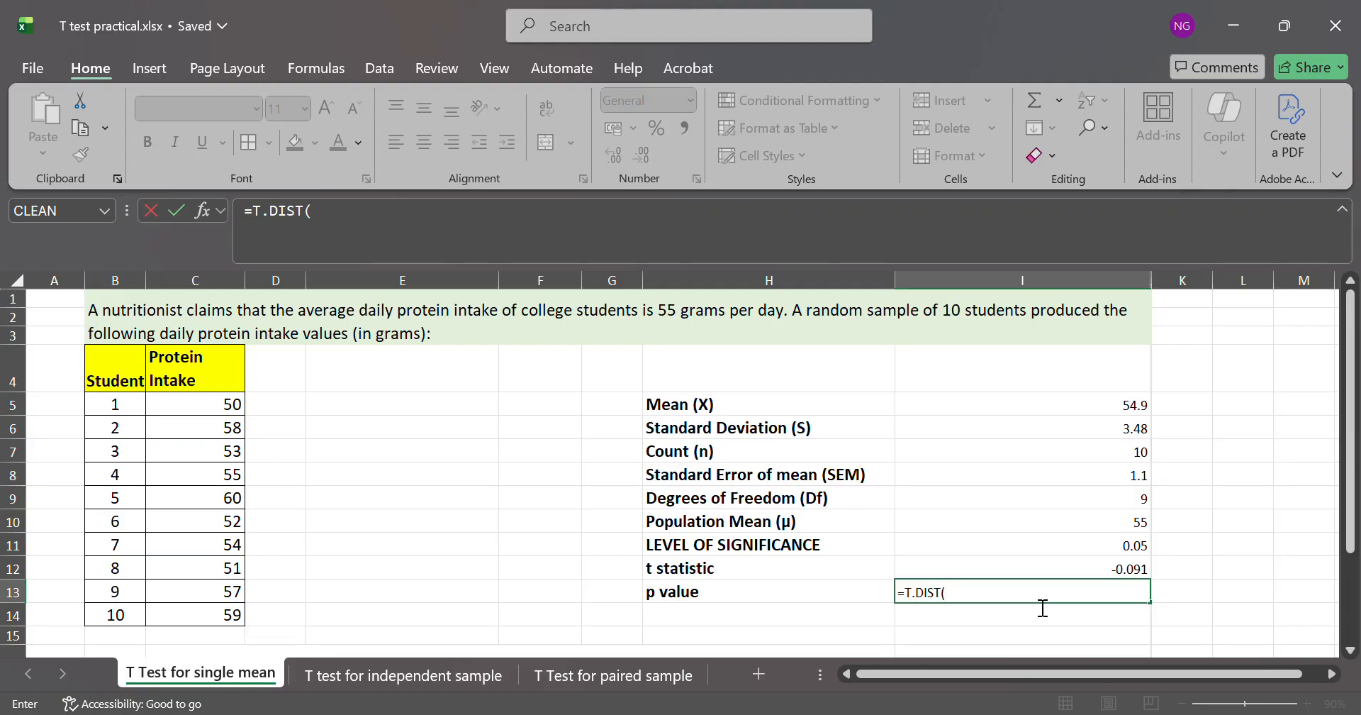
pyautogui.click(1086, 568)
pyautogui.write(',')
pyautogui.click(1131, 508)
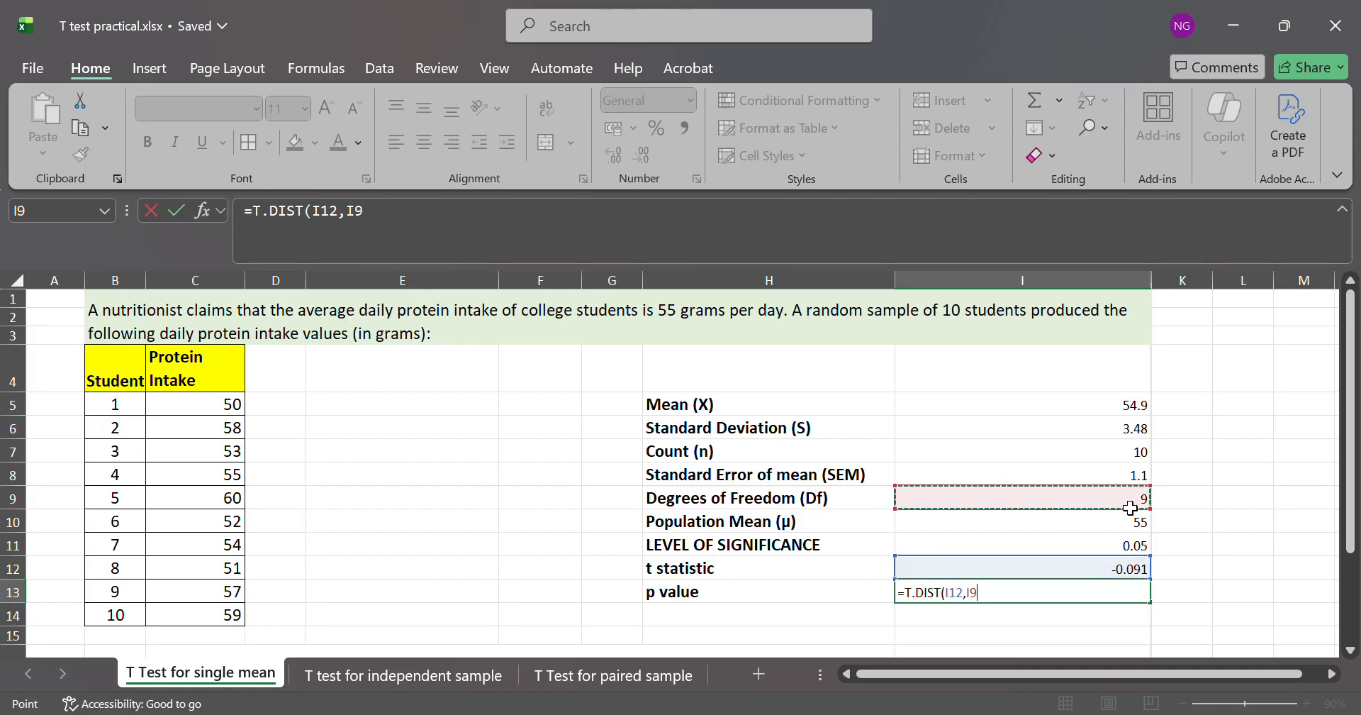
pyautogui.write(',')
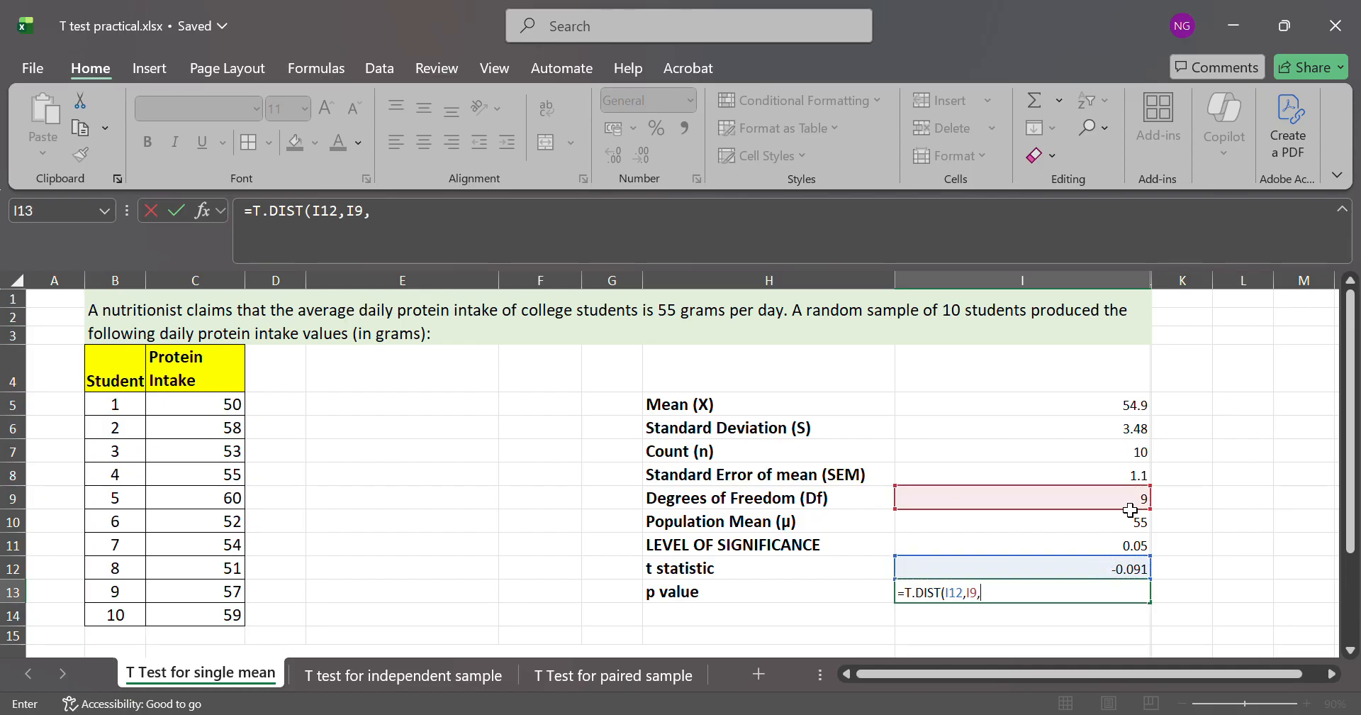
pyautogui.write('2')
pyautogui.press('Return')
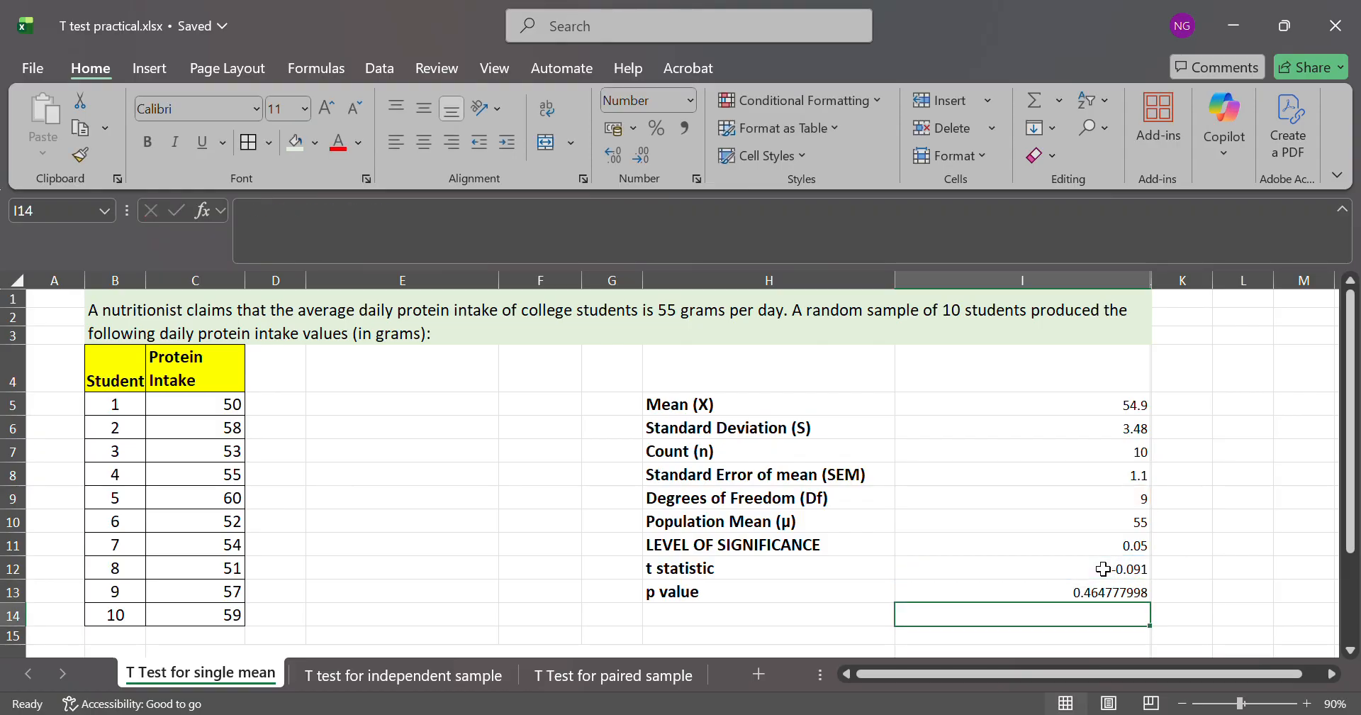
# - Reduce the displayed decimals of the p value in cell I13 to two places
pyautogui.click(1113, 598)
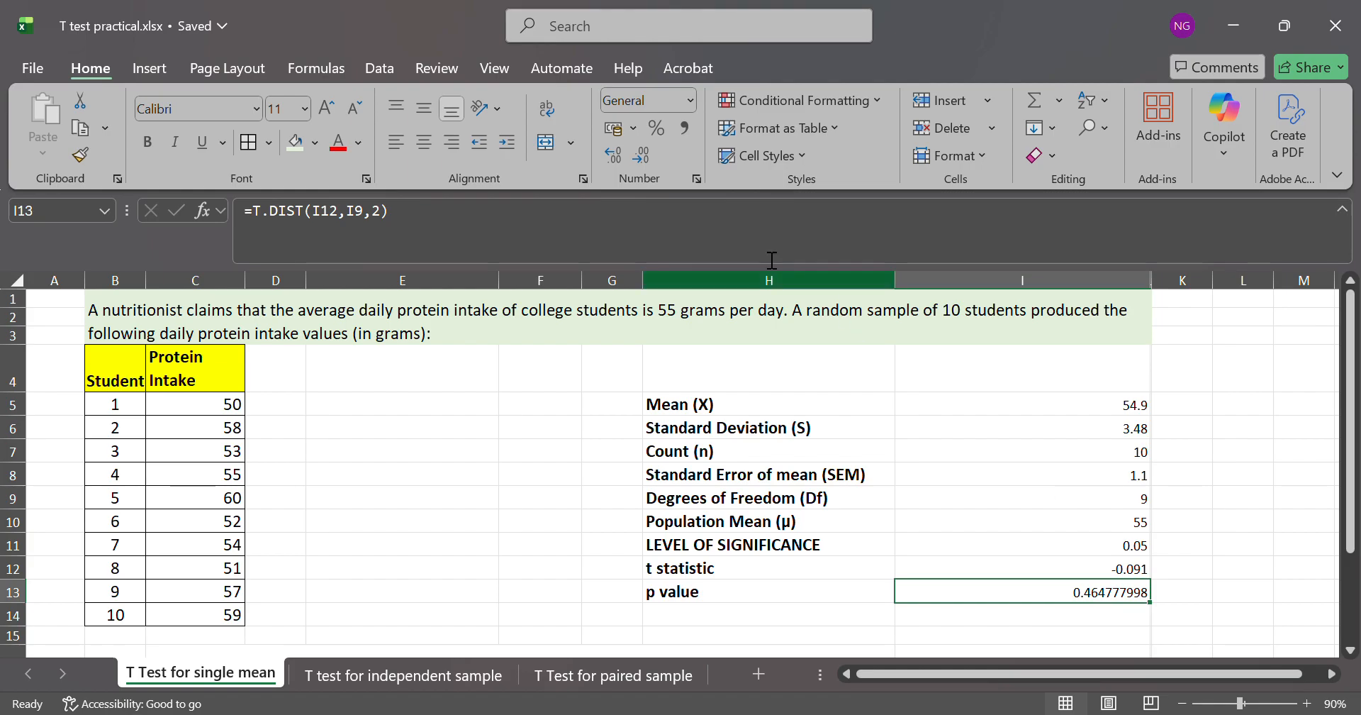
pyautogui.click(637, 159)
pyautogui.click(640, 160)
pyautogui.click(640, 161)
pyautogui.click(641, 160)
pyautogui.click(640, 160)
pyautogui.click(641, 160)
pyautogui.click(640, 161)
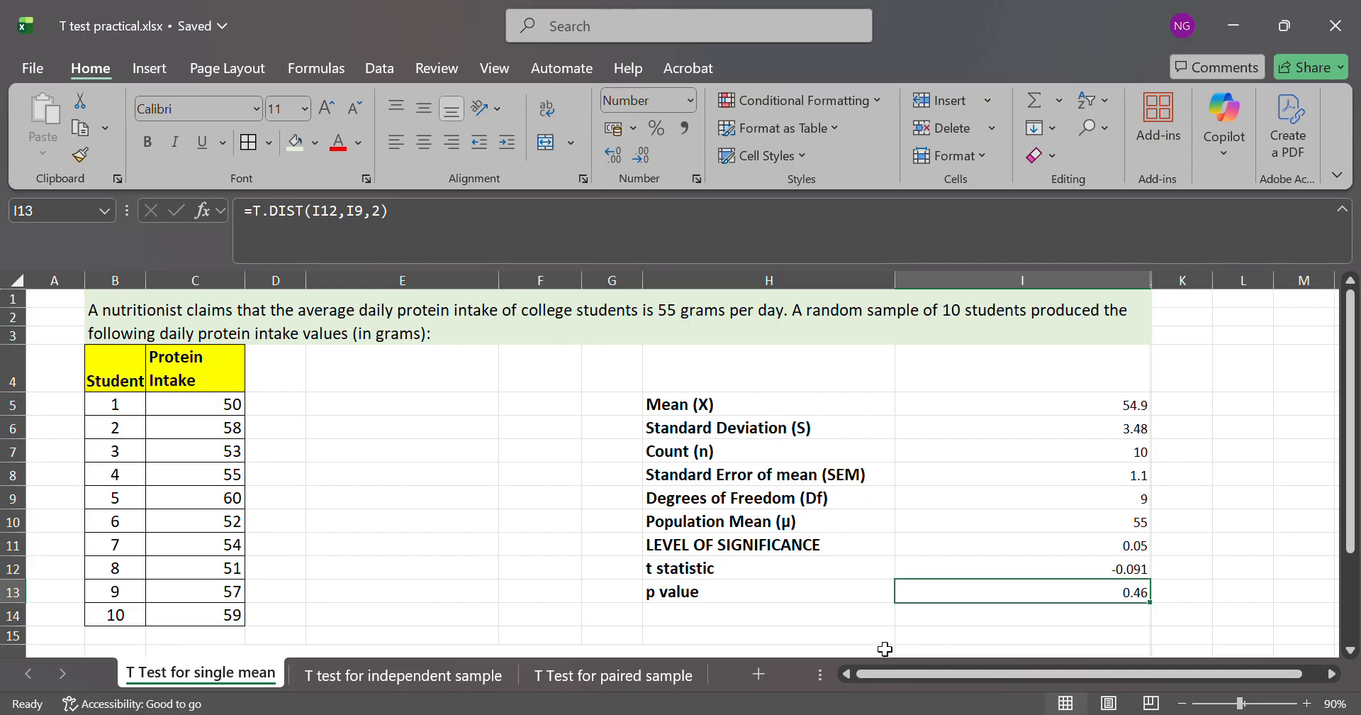
# - Enter the decision rule "p <0.05 = reject null hypothesis" in cell I15 and check it against the hypotheses below the data
pyautogui.click(912, 634)
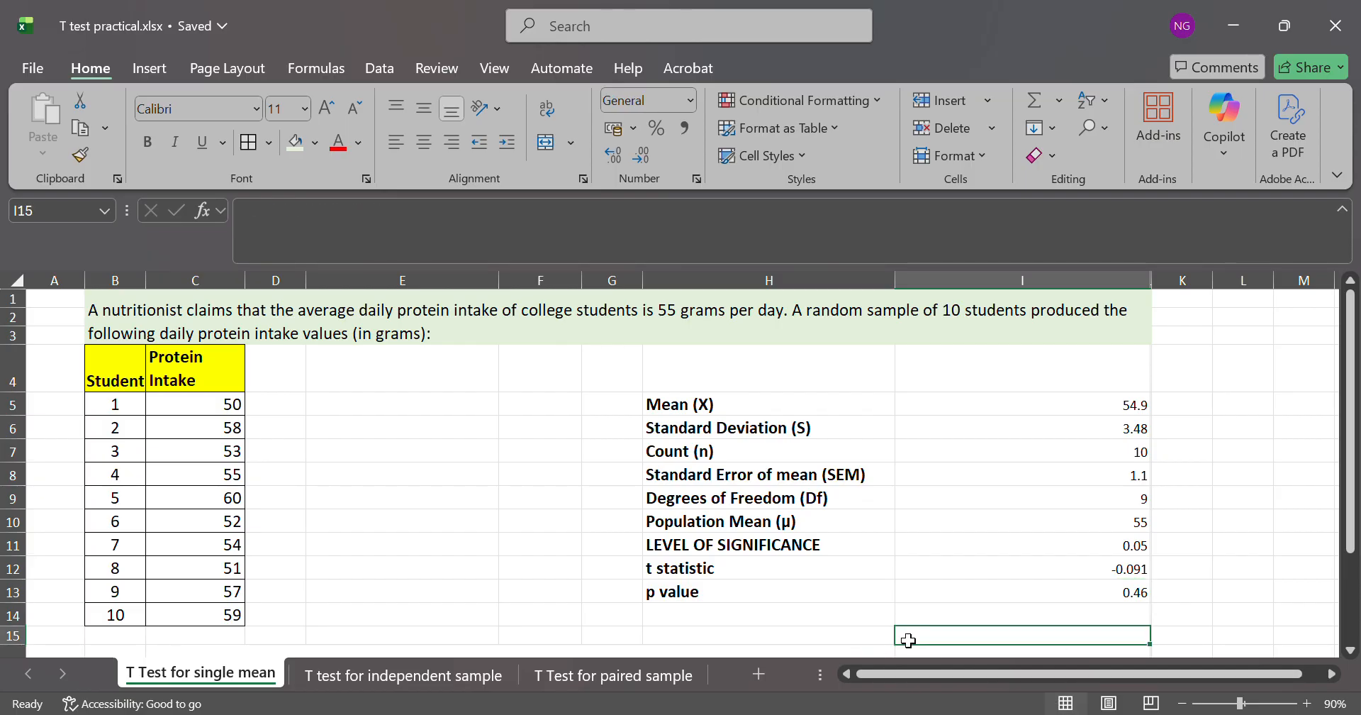
pyautogui.write('P')
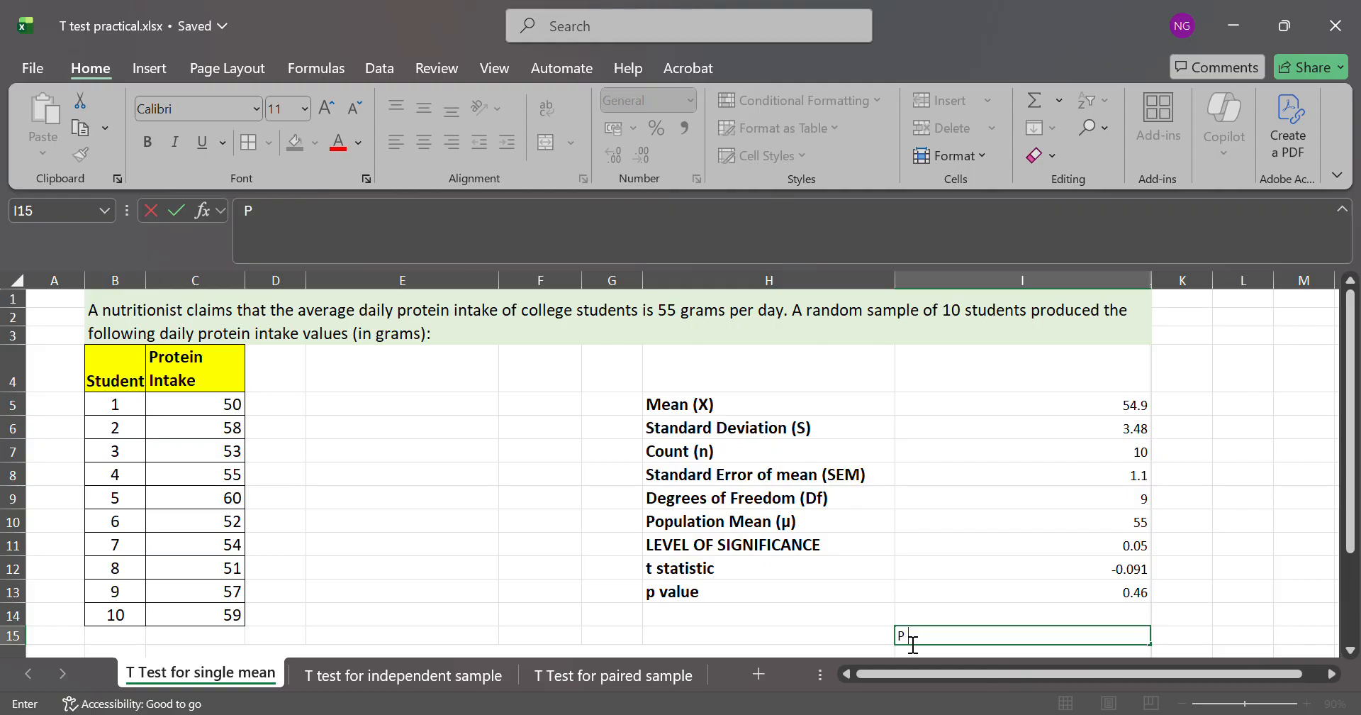
pyautogui.write('<0.05')
pyautogui.click(910, 641)
pyautogui.press('BackSpace')
pyautogui.press('BackSpace')
pyautogui.write('P')
pyautogui.press('BackSpace')
pyautogui.press('BackSpace')
pyautogui.write('p <0.05 = reject')
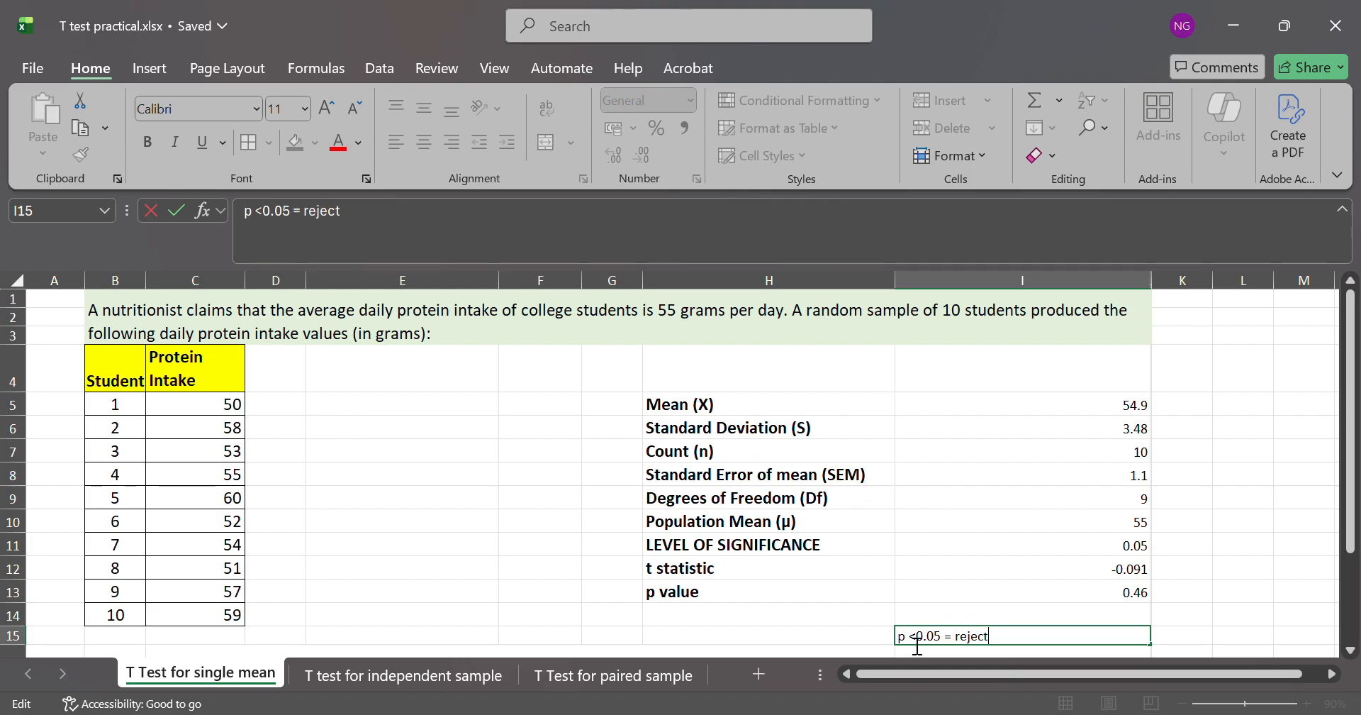
pyautogui.write(' null hypothesis')
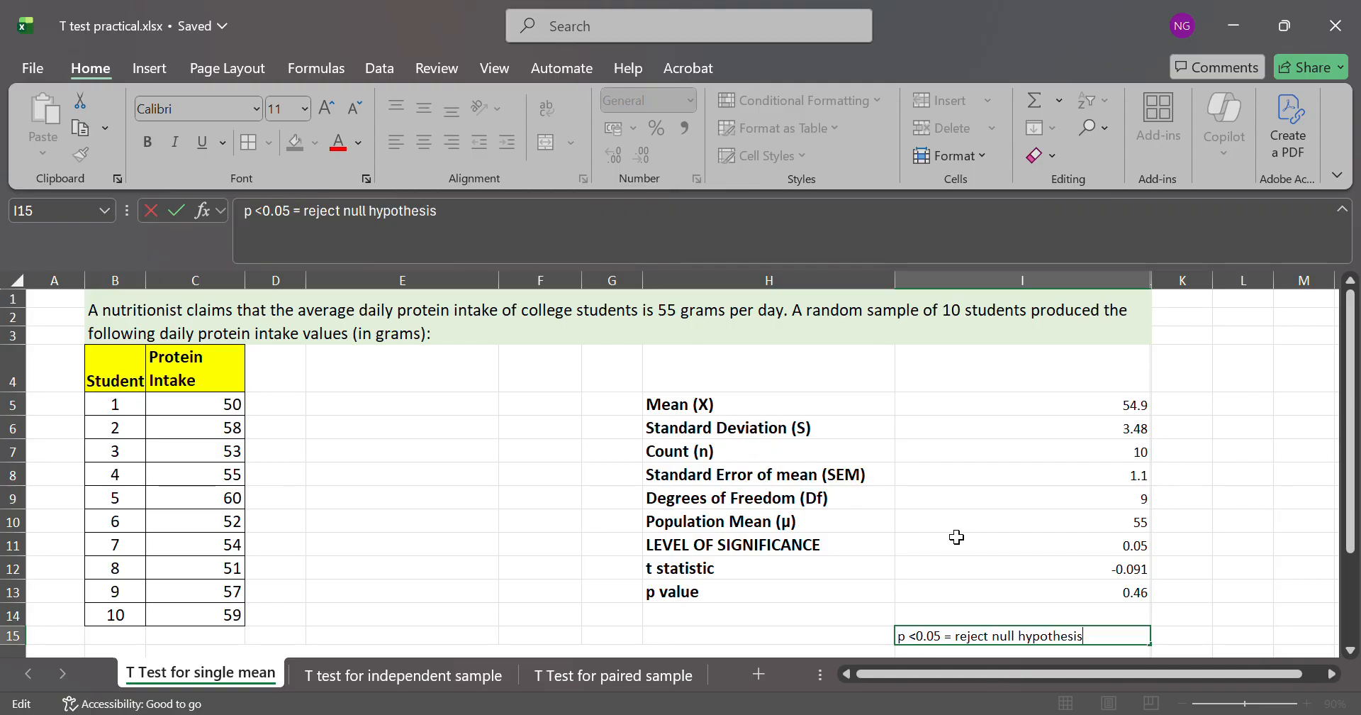
pyautogui.scroll(-2, 957, 539)
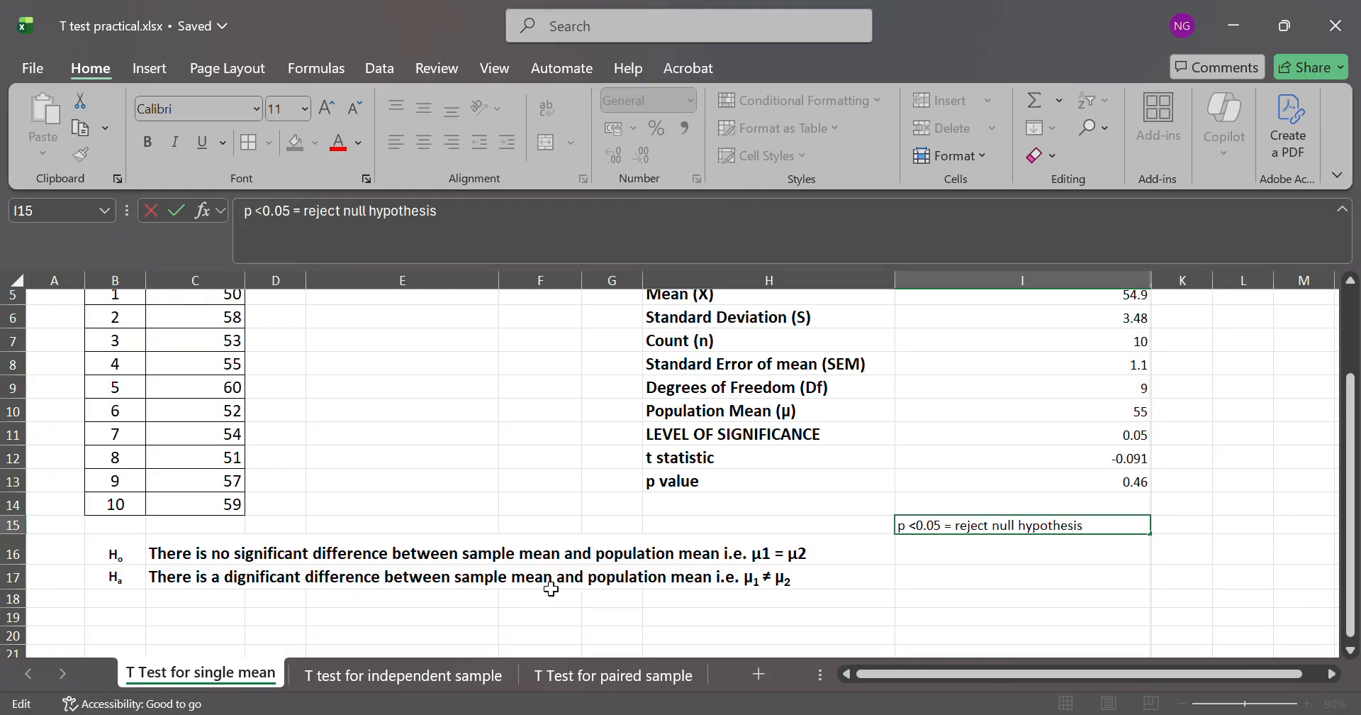
pyautogui.scroll(2, 559, 588)
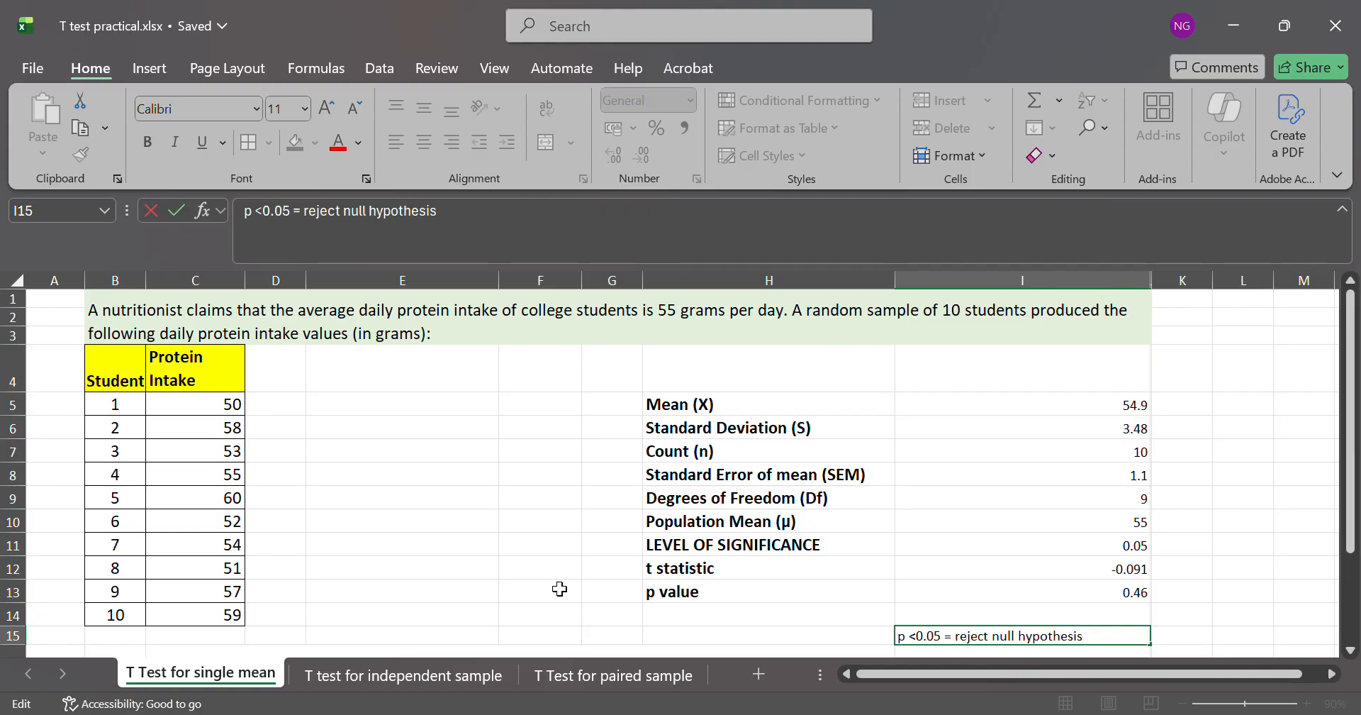